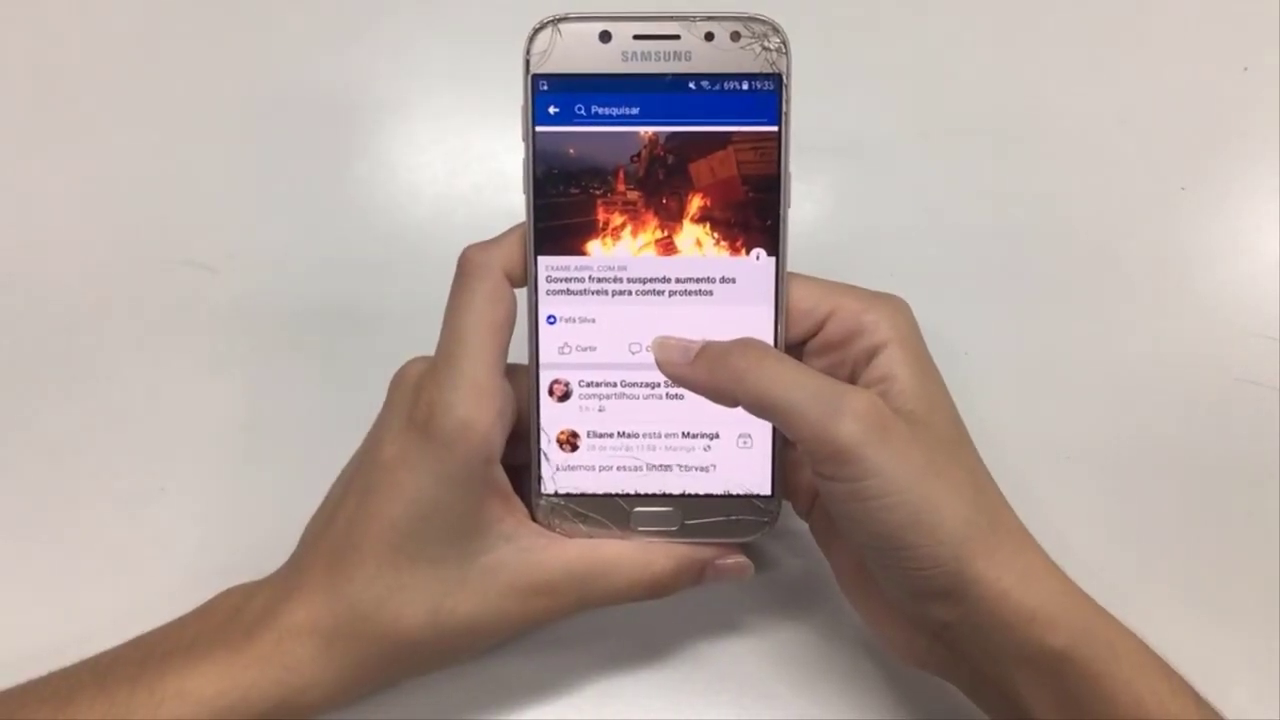
- Scroll up and down through the Facebook news feed posts on the phone
scroll(655, 300, "up", 1)
scroll(680, 380, "down", 10)
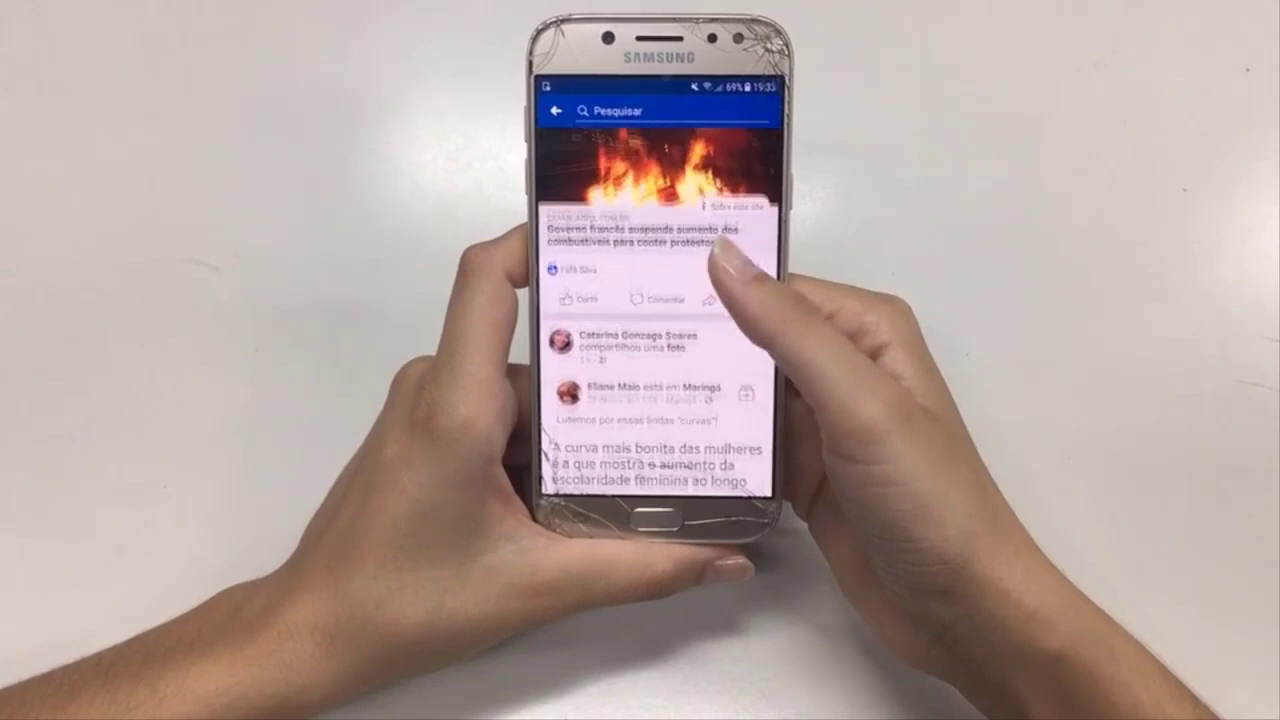
scroll(700, 360, "down", 5)
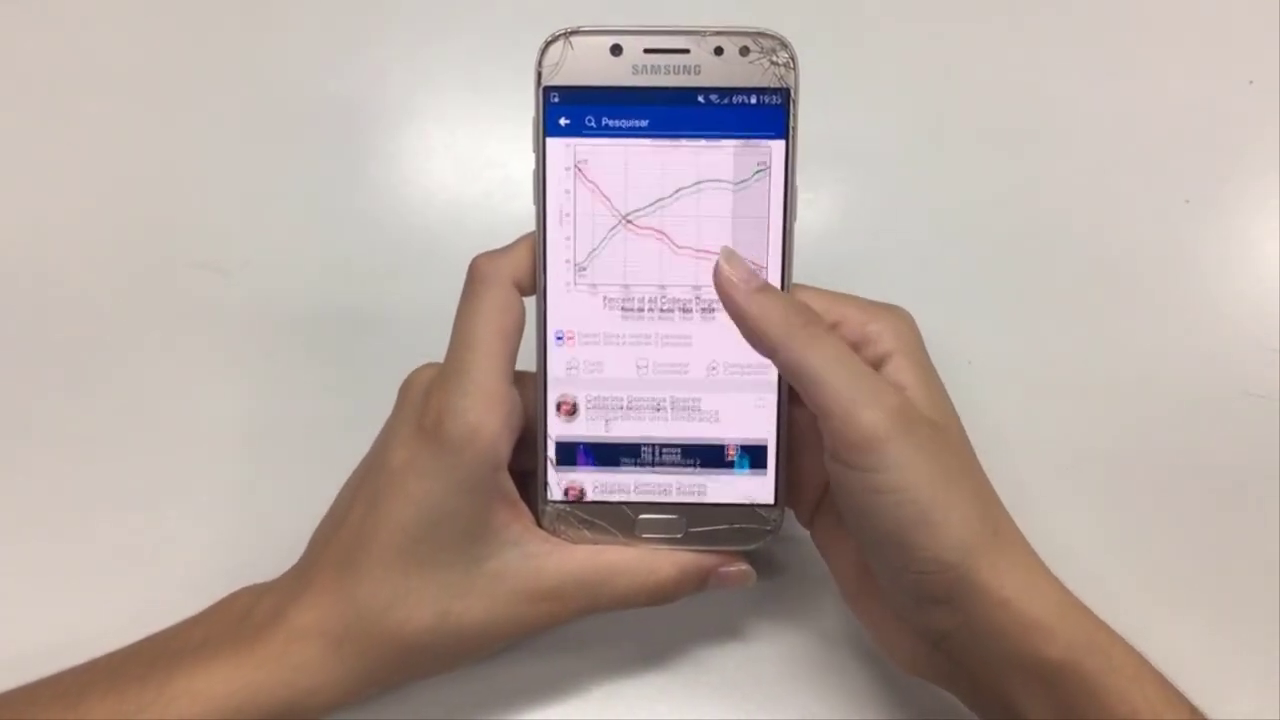
scroll(700, 340, "up", 6)
scroll(690, 340, "up", 10)
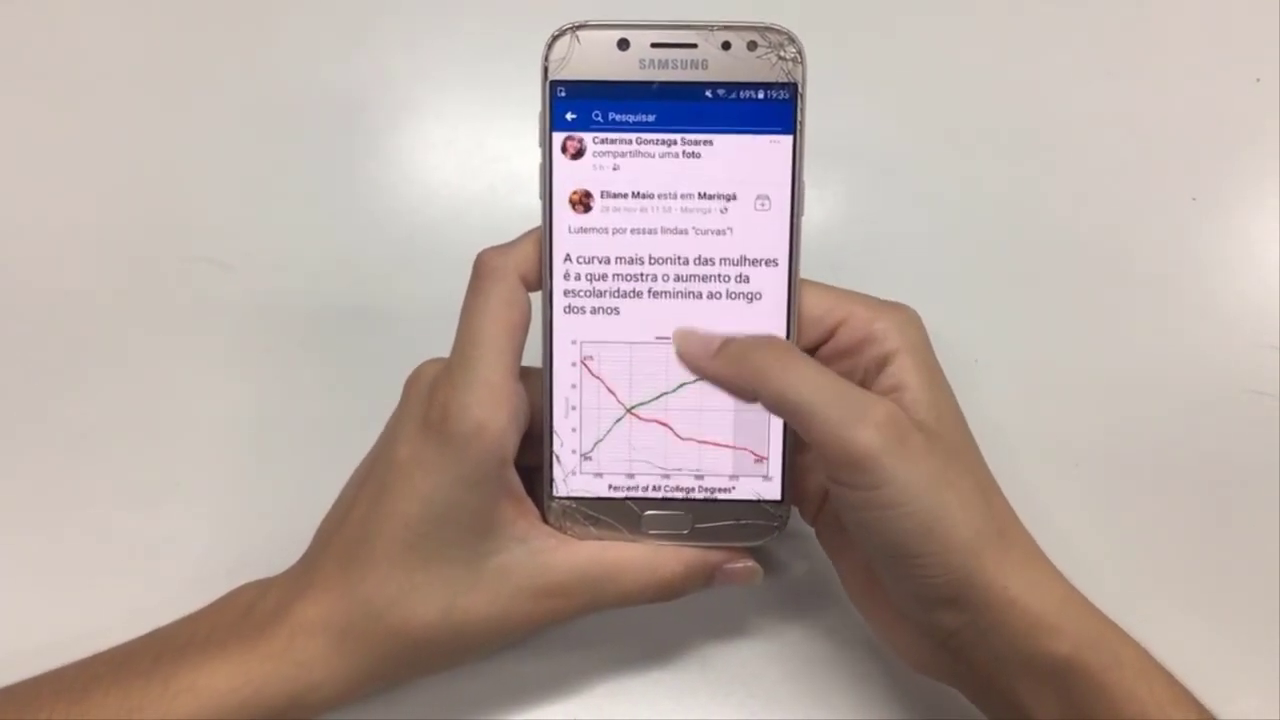
scroll(665, 365, "down", 3)
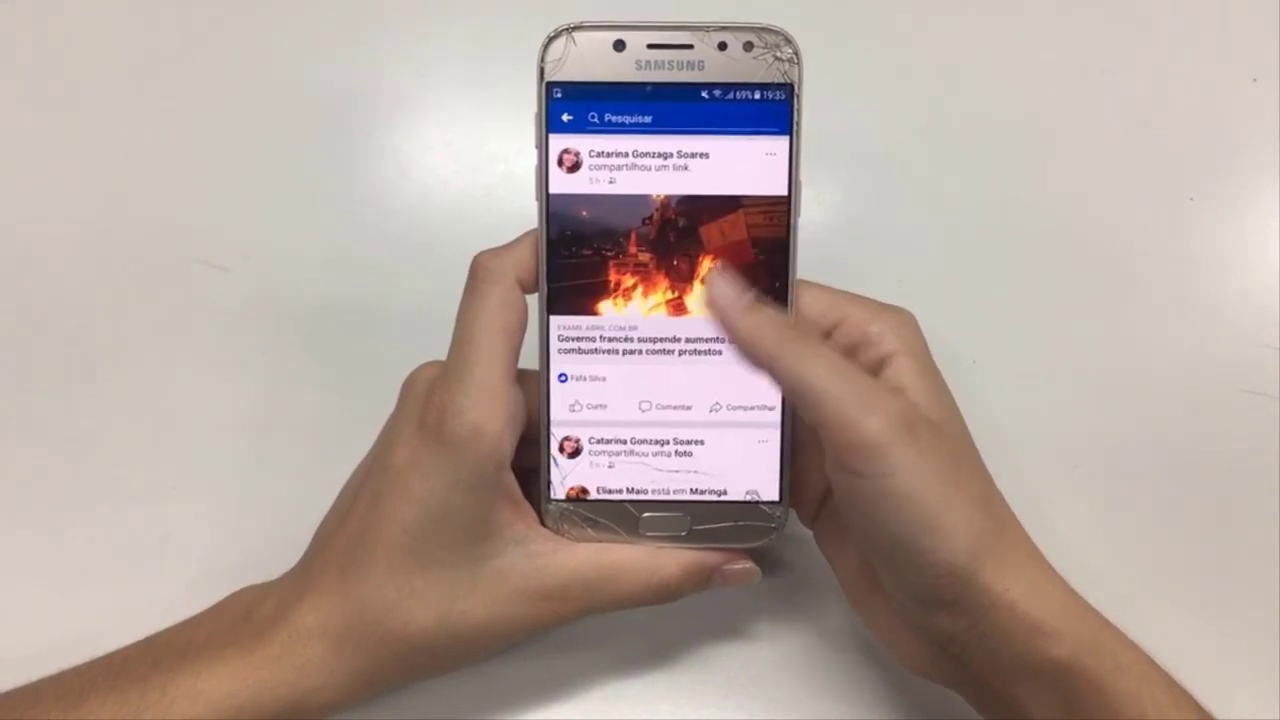
- Go to the phone's home screen, launch Twitter from the app drawer, and scroll its timeline
left_click(660, 522)
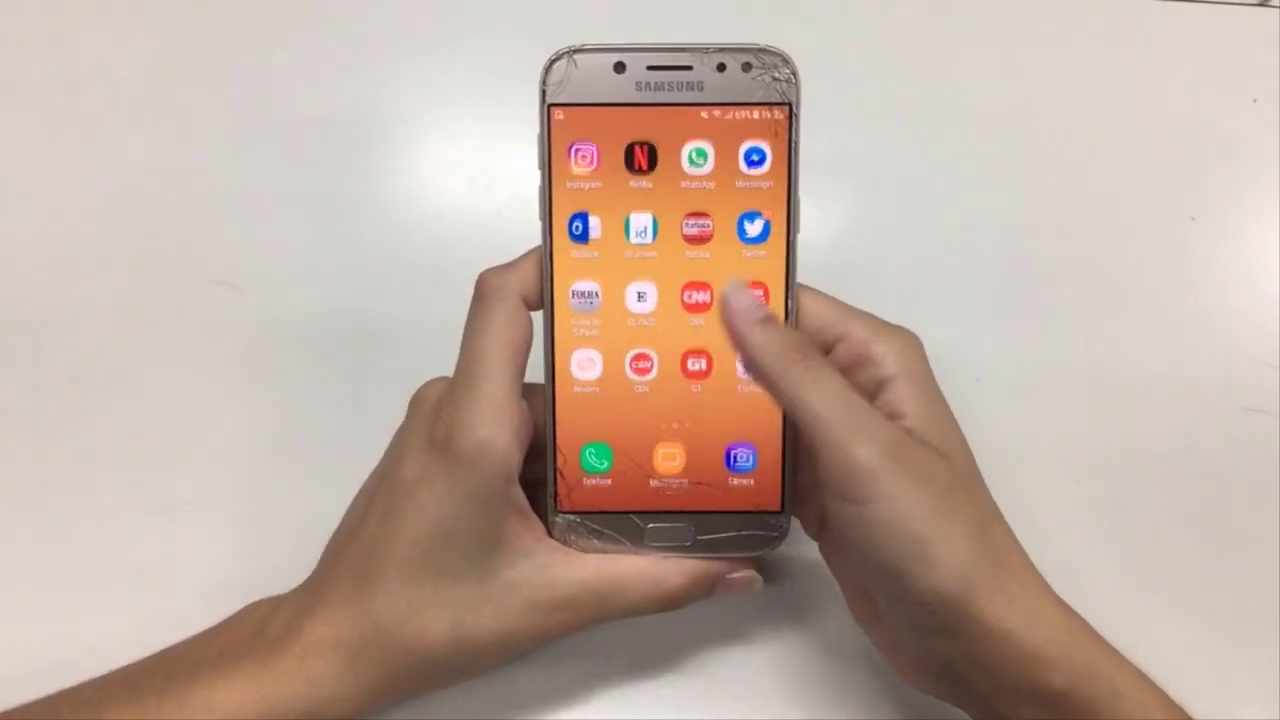
left_click_drag(720, 420, 660, 400)
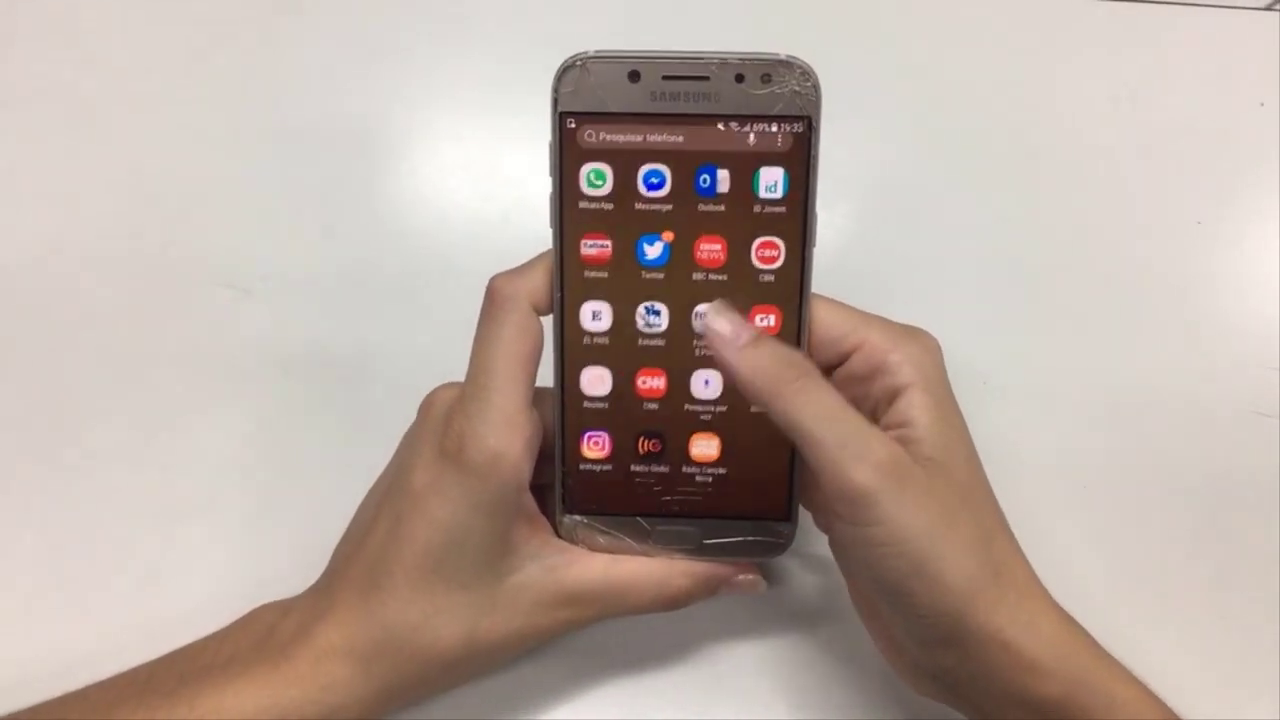
left_click(642, 255)
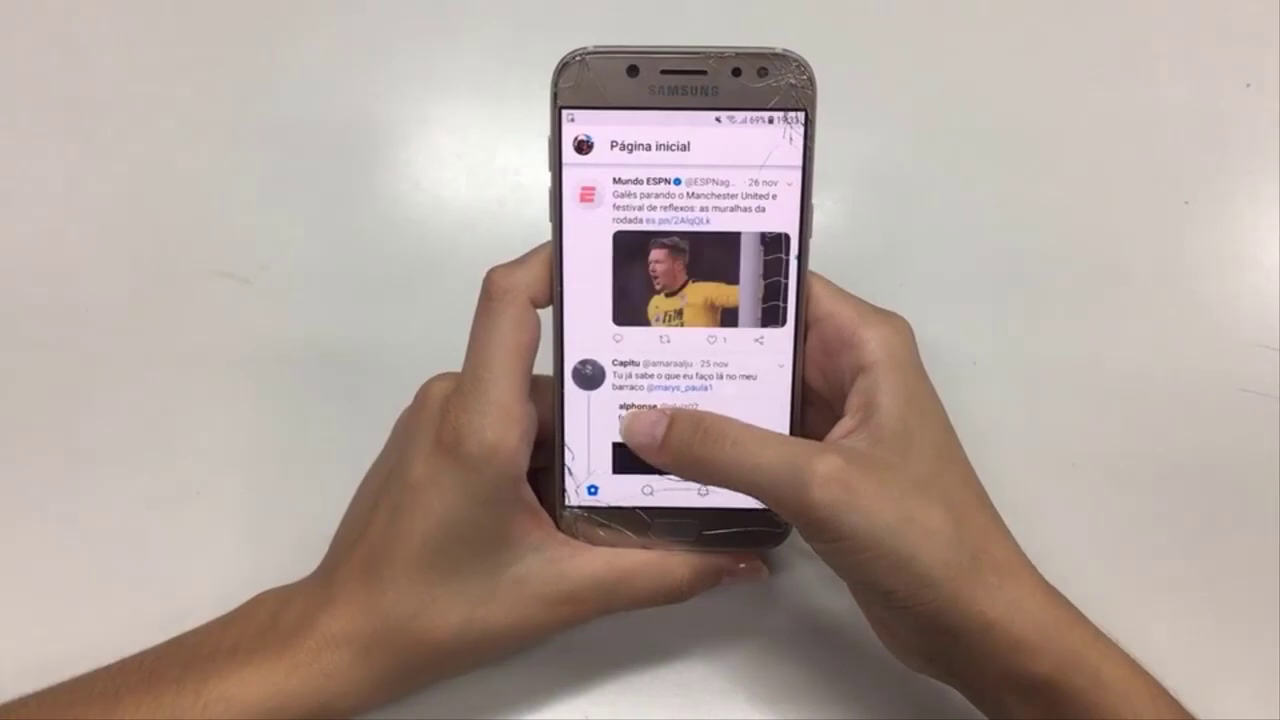
scroll(680, 330, "down", 5)
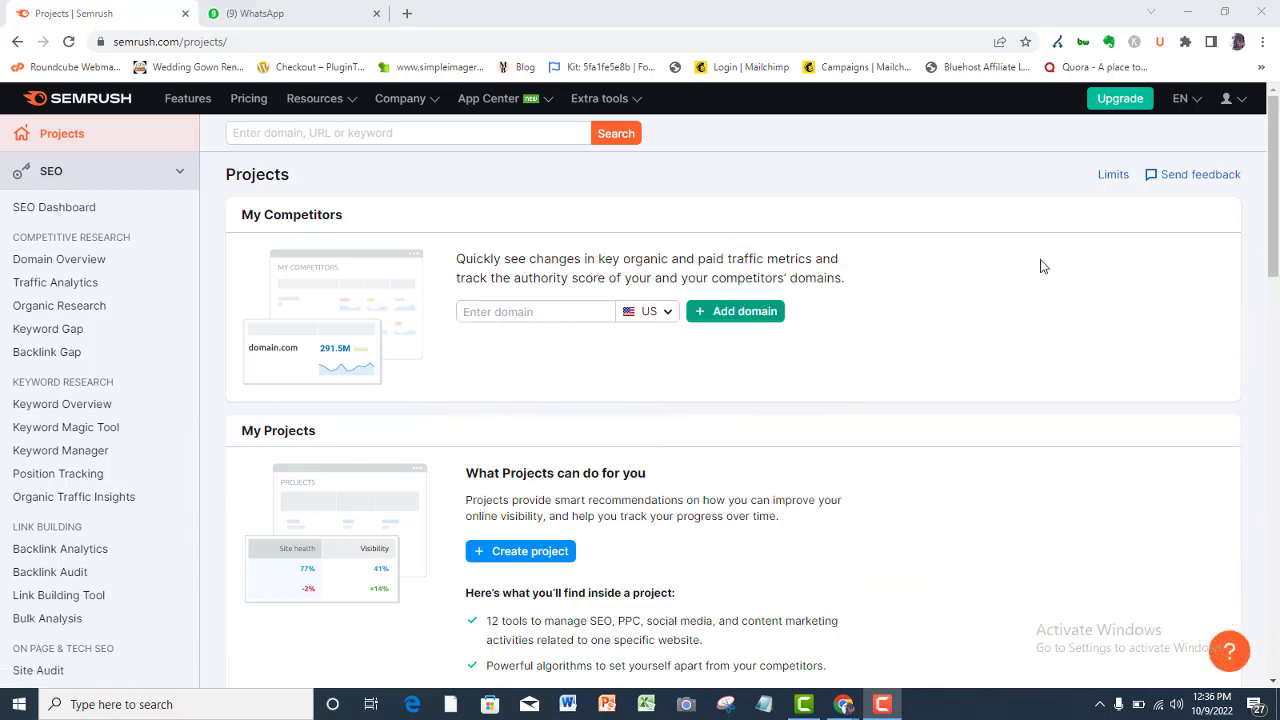
- Expand Social Media in the Semrush sidebar and open Social Media Dashboard
left_click_drag(1277, 196, 1278, 370)
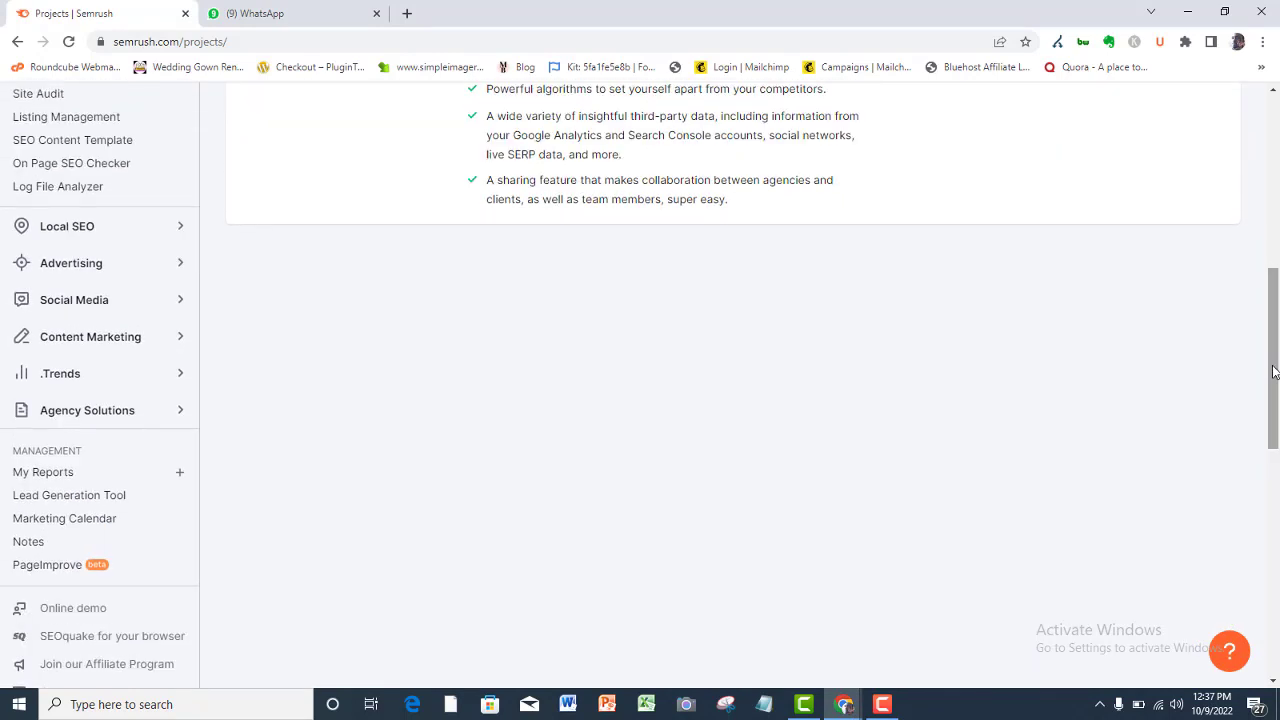
left_click(180, 300)
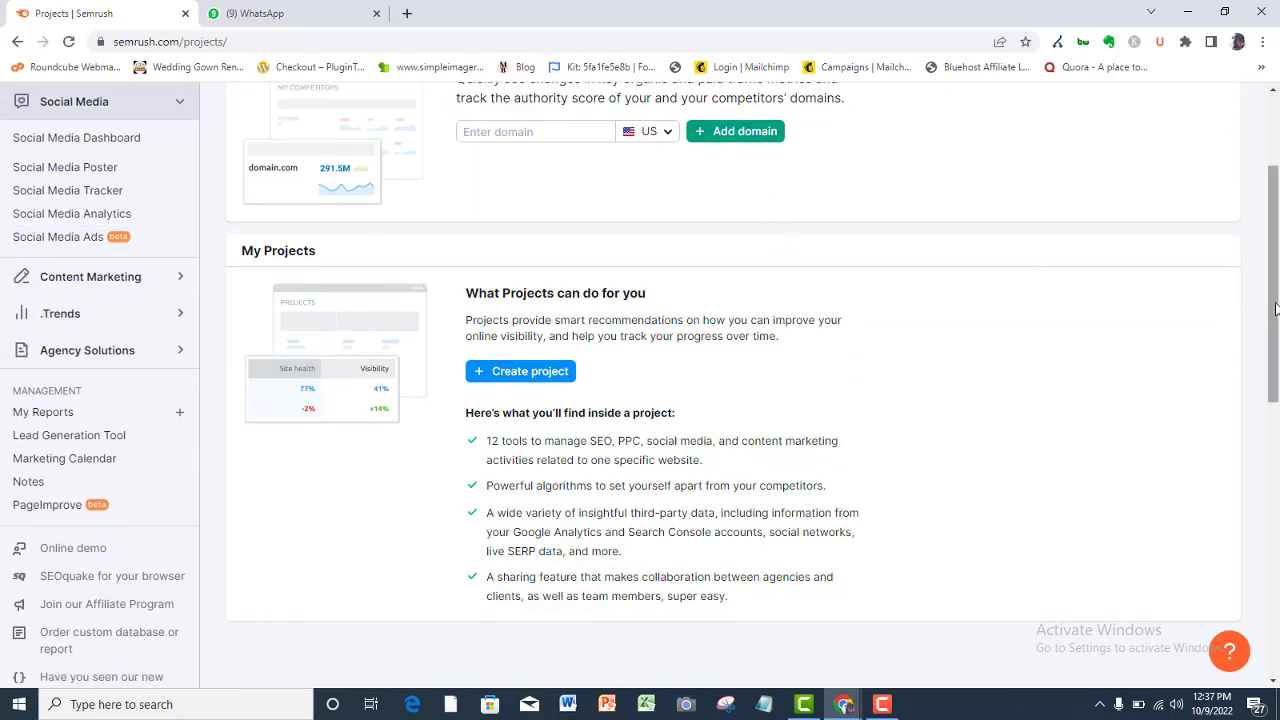
left_click_drag(1274, 292, 1276, 222)
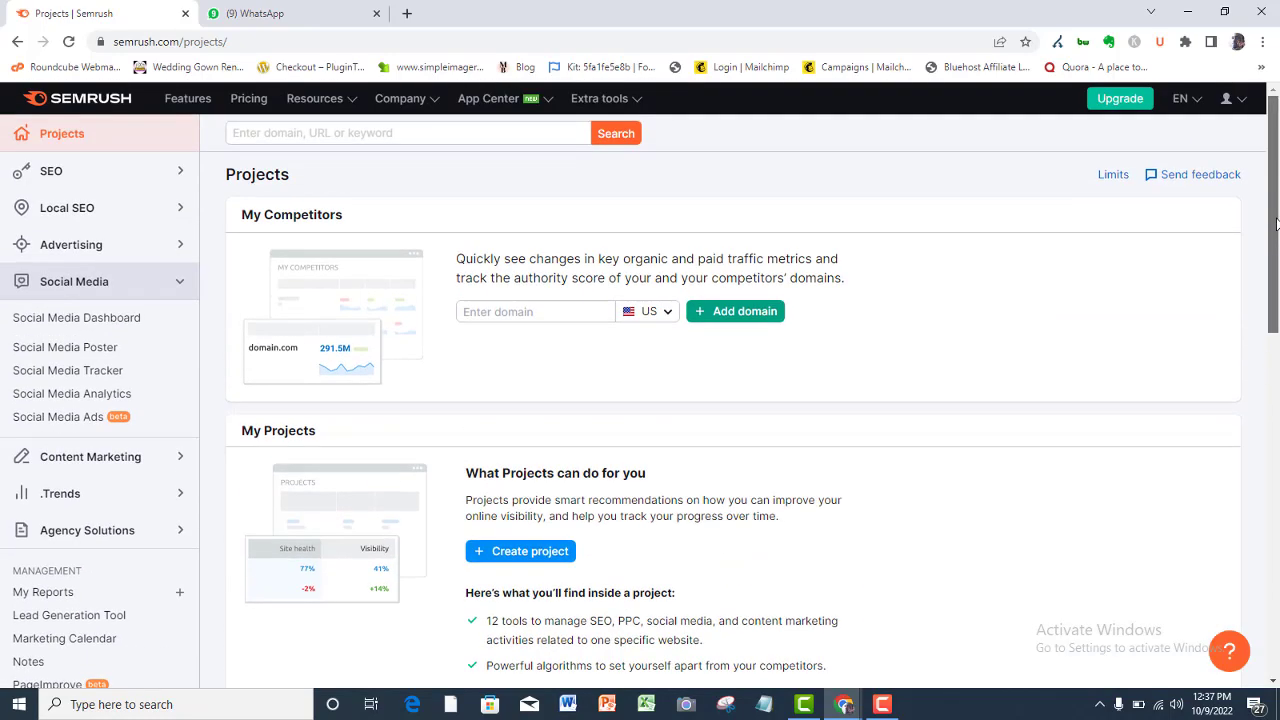
left_click(71, 318)
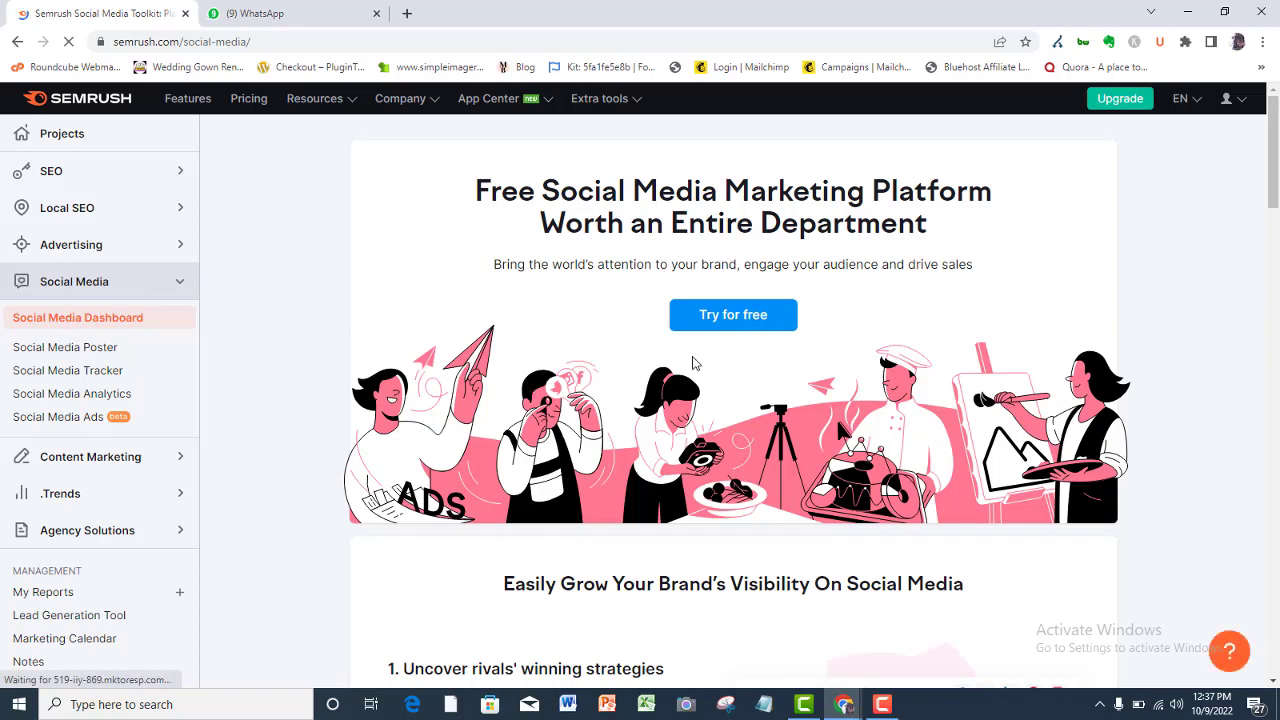
left_click(743, 334)
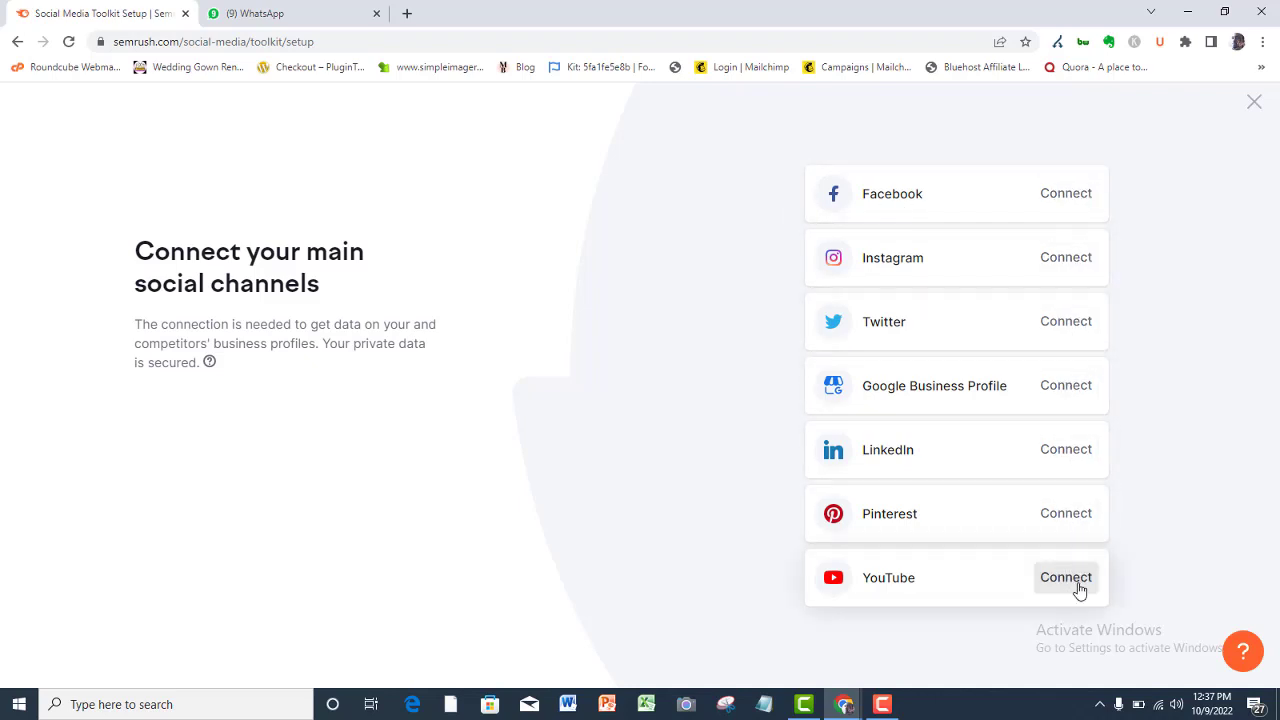
left_click(1066, 194)
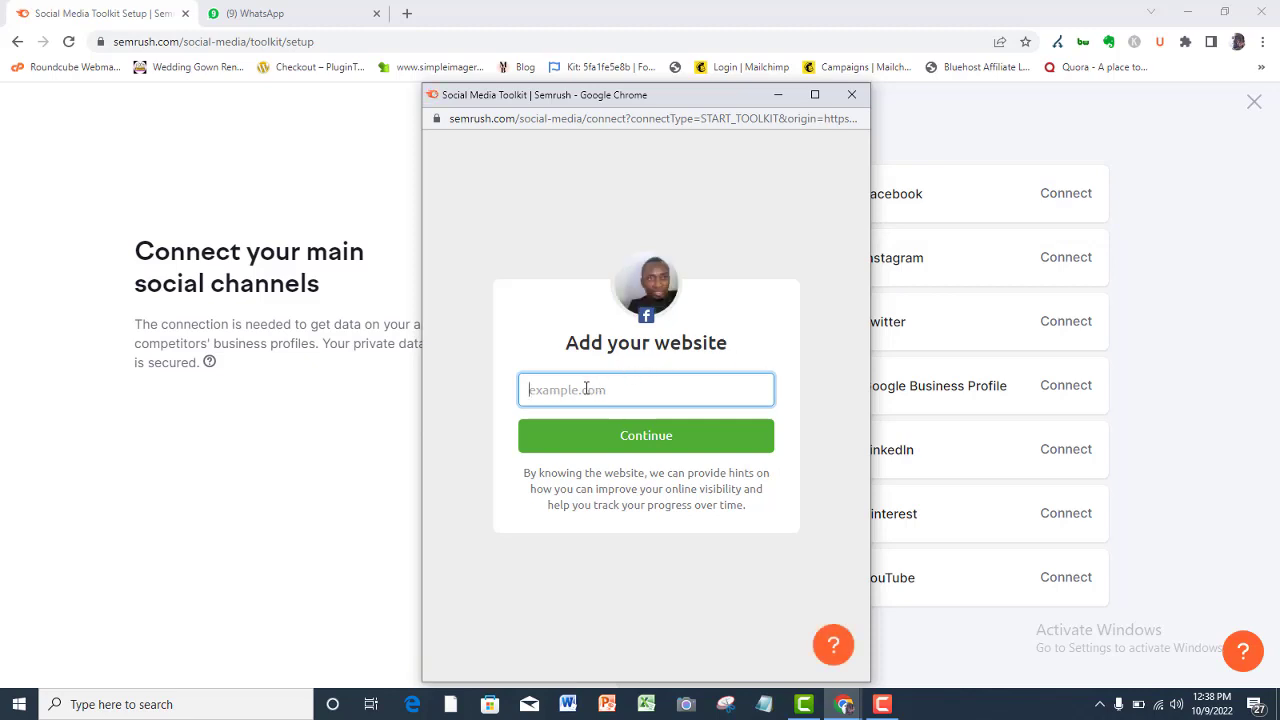
type("www.medicinalfood.com.ng")
left_click(646, 441)
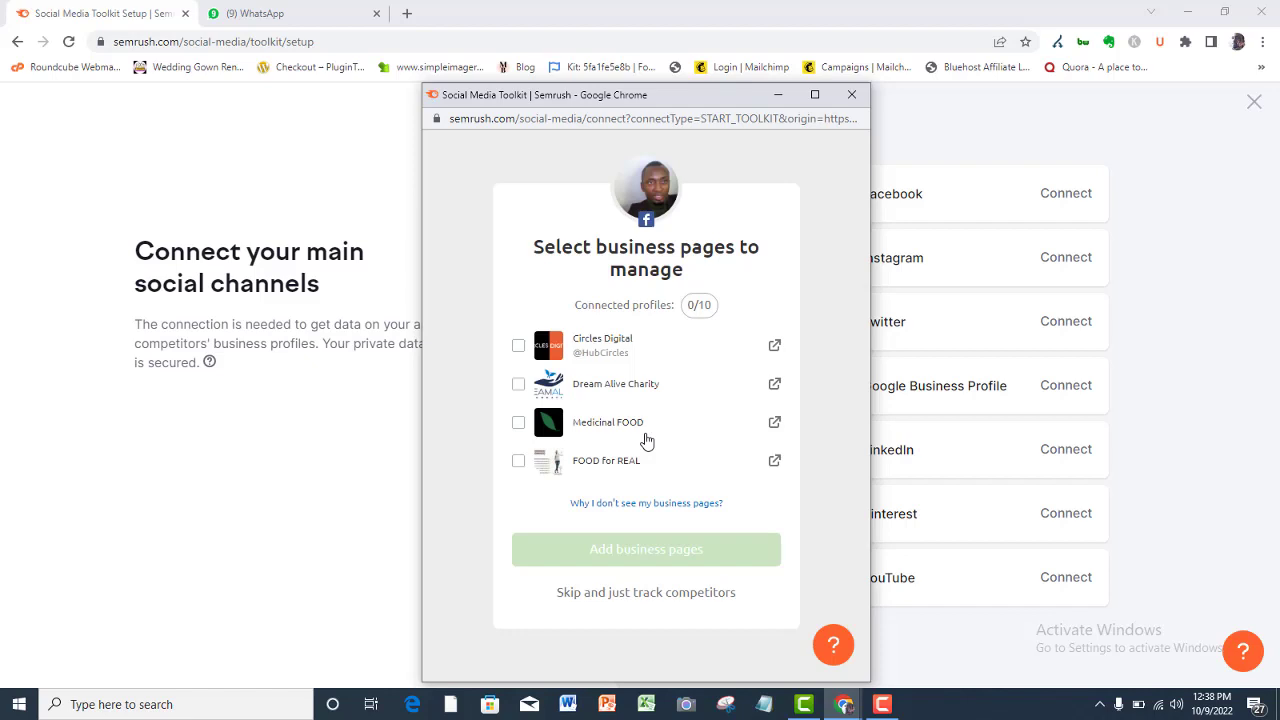
- Add the Medicinal FOOD business page and open a new post in Social Media Poster
left_click(518, 423)
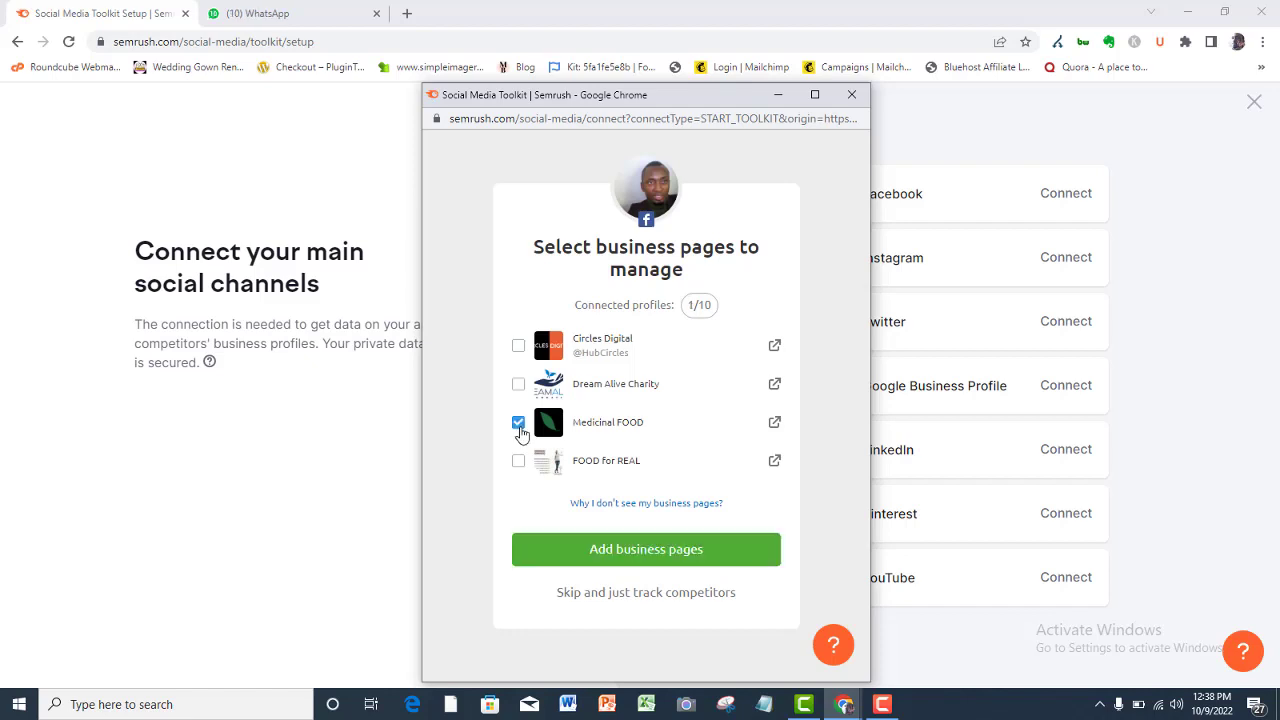
left_click(650, 553)
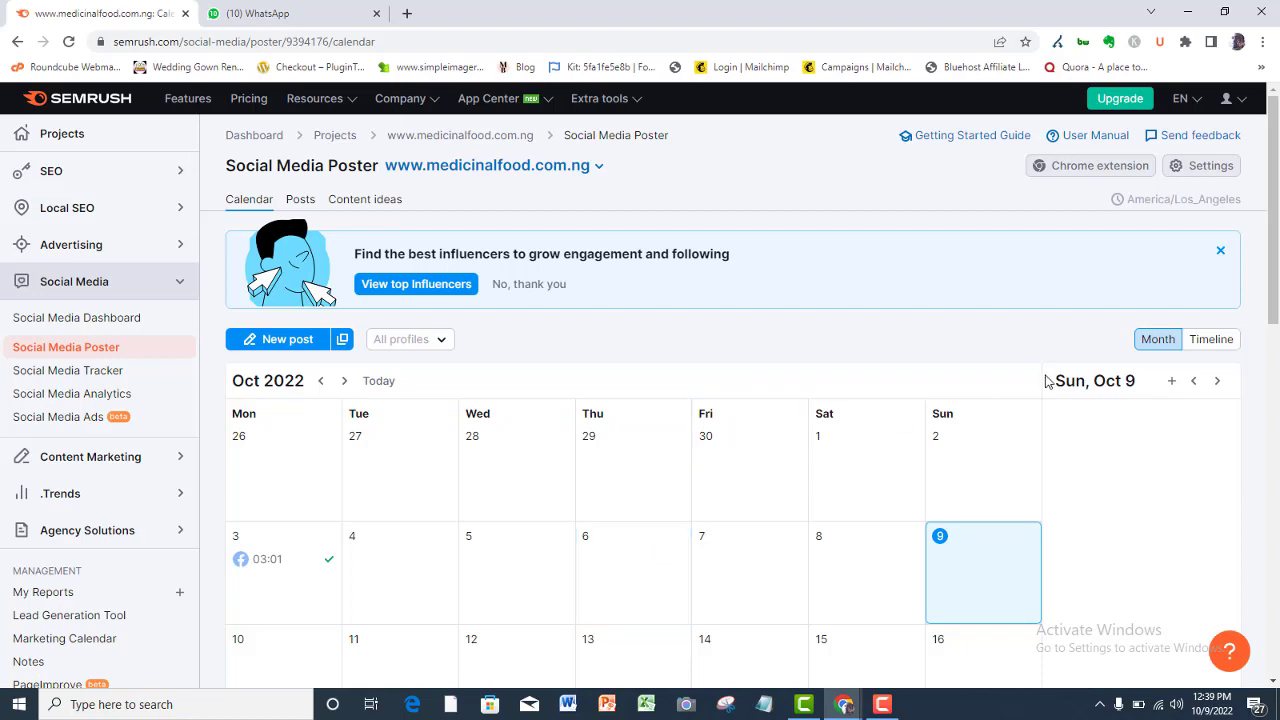
scroll(900, 210, "down", 1)
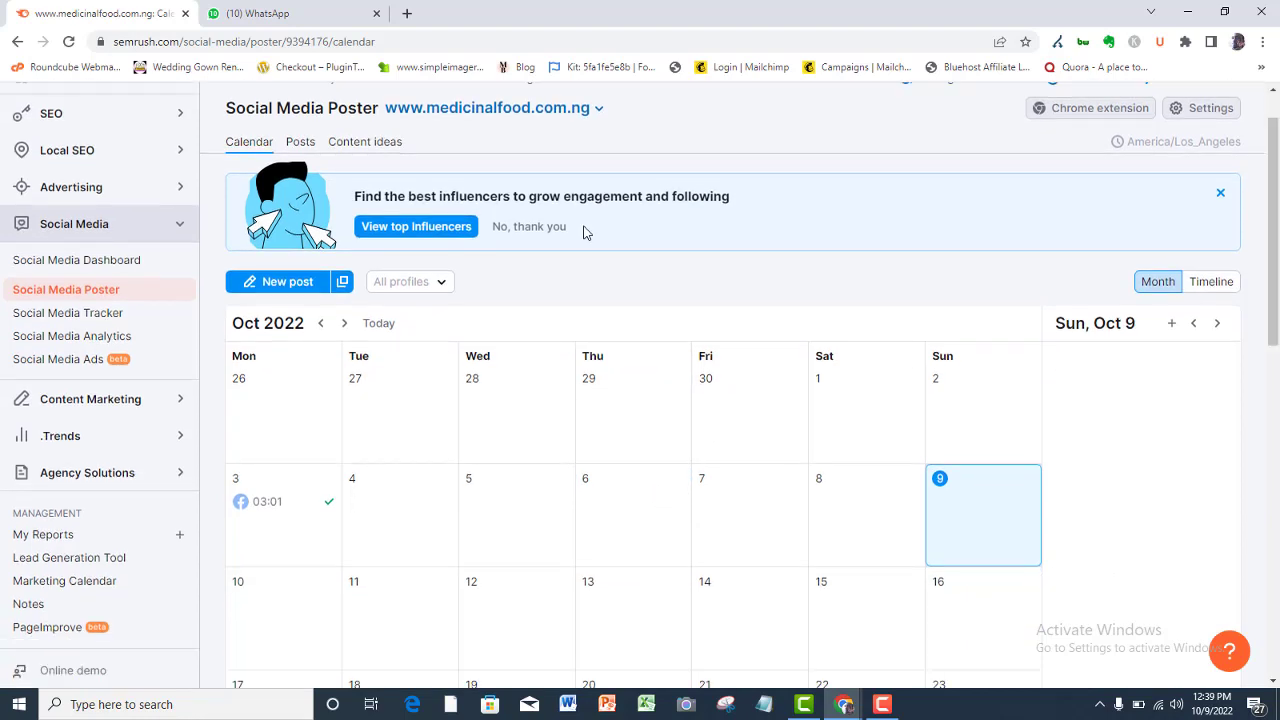
left_click(270, 285)
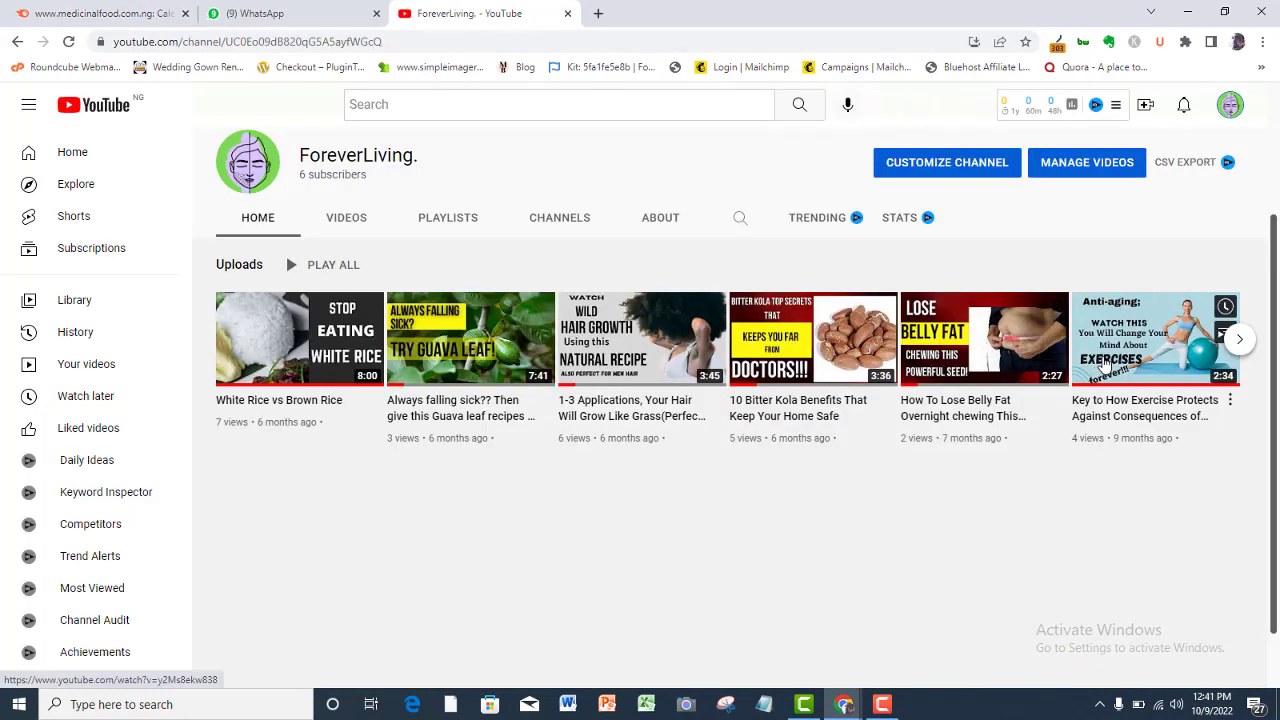
- Copy the link of the last ForeverLiving YouTube video and return to the Semrush post
right_click(1105, 362)
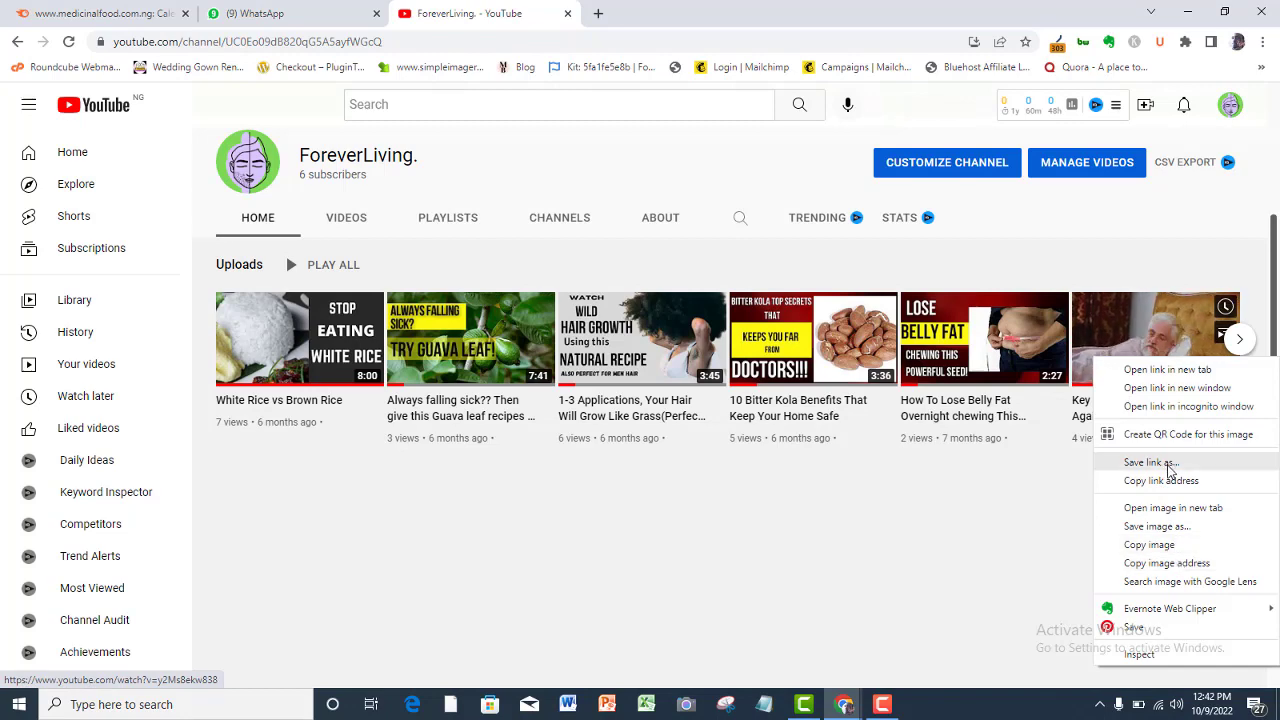
left_click(1160, 481)
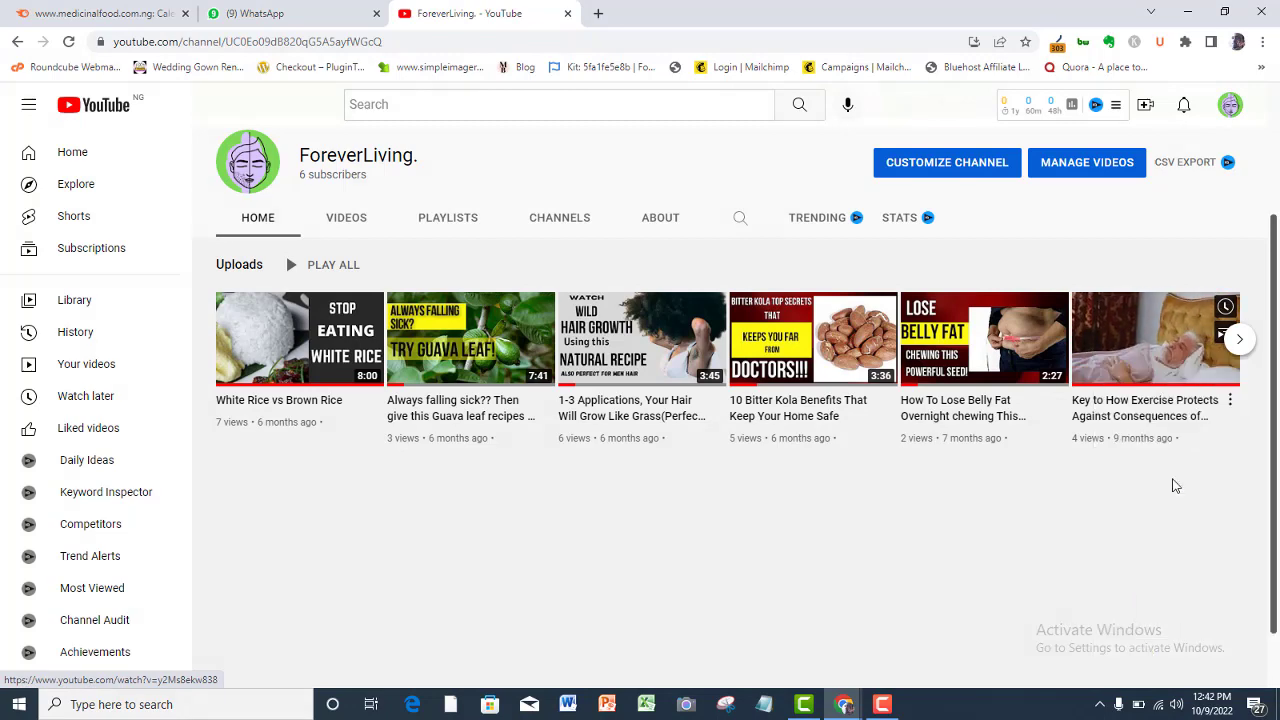
left_click(88, 10)
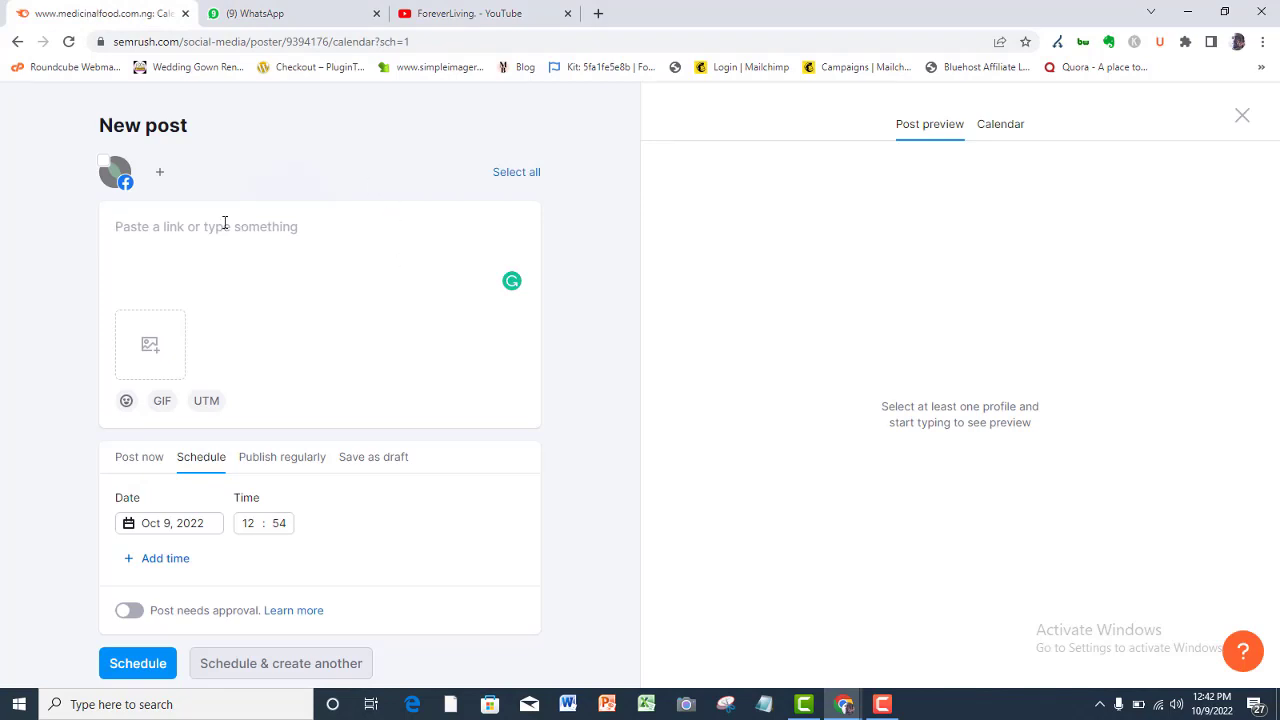
- Paste the YouTube link into the post for the Medicinal FOOD page, reviewing the connect options
key("ctrl+v")
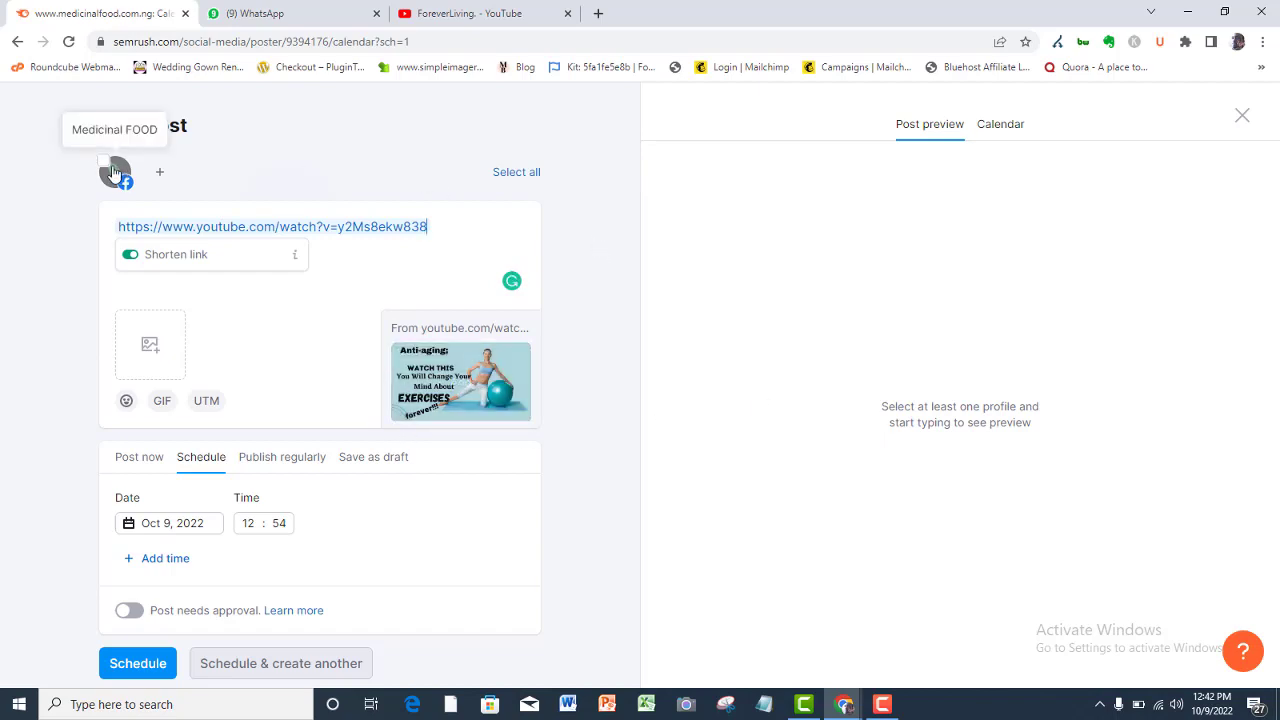
left_click(113, 172)
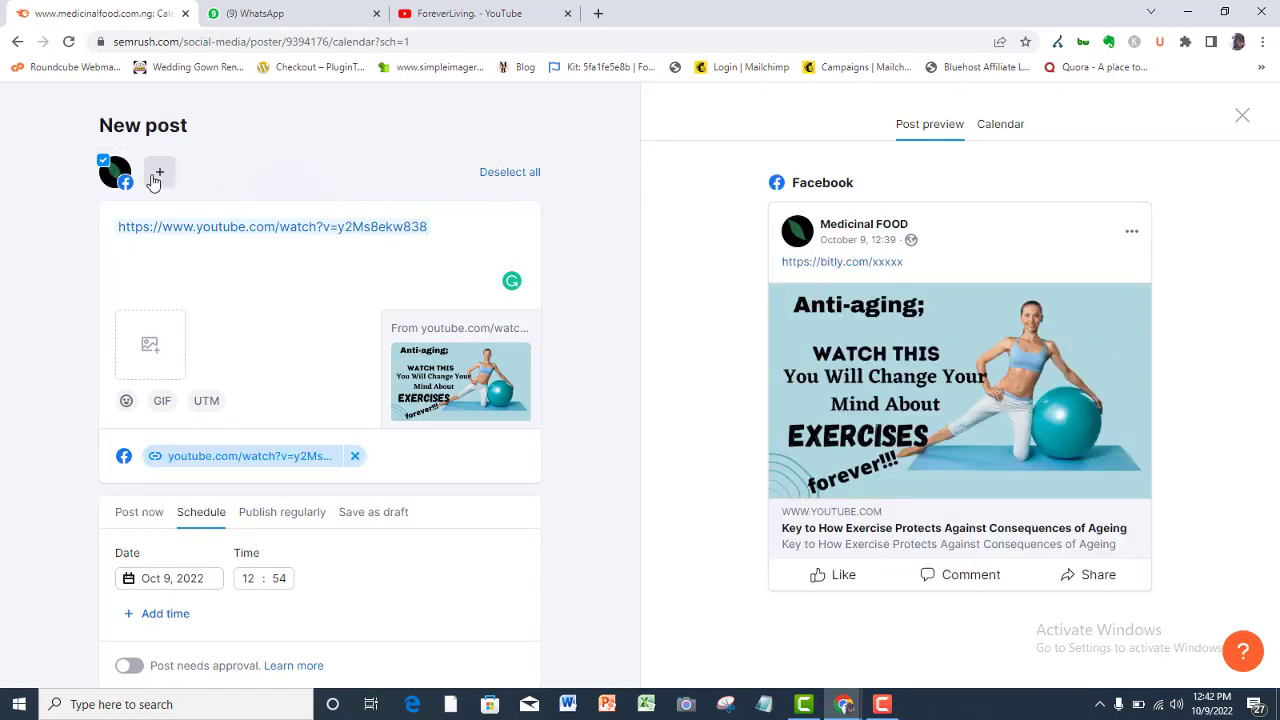
left_click(156, 180)
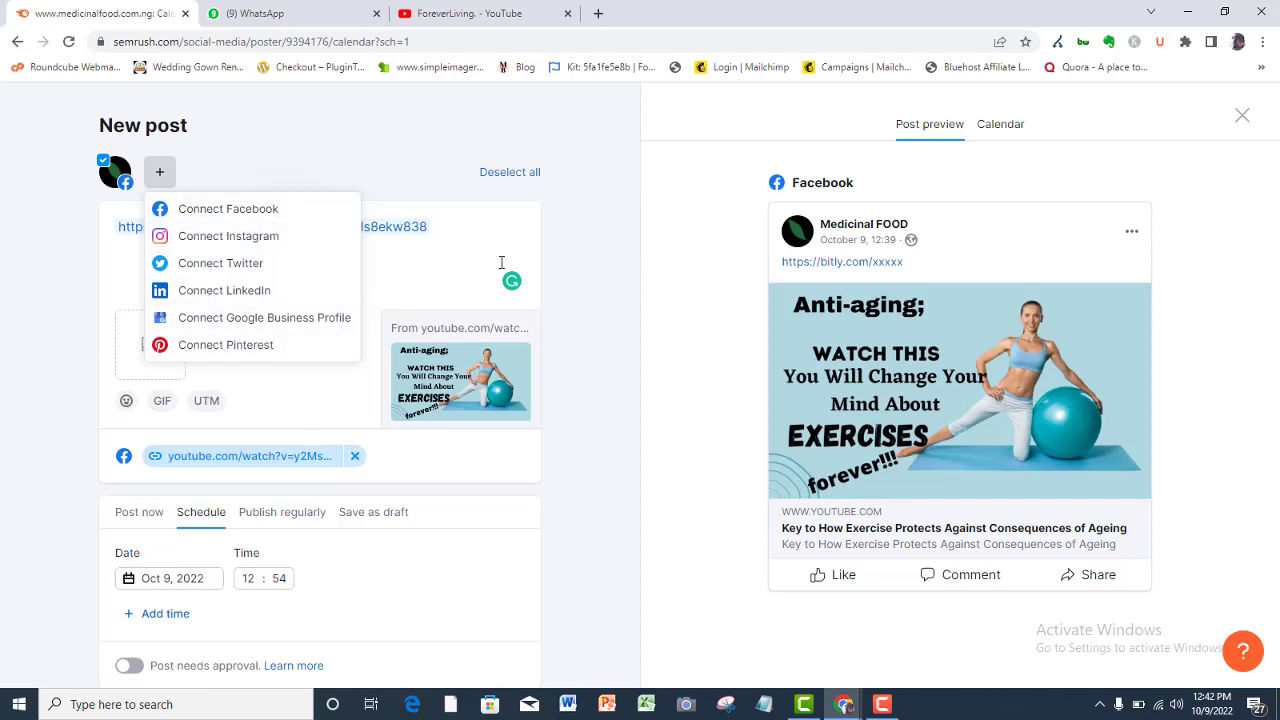
left_click(615, 228)
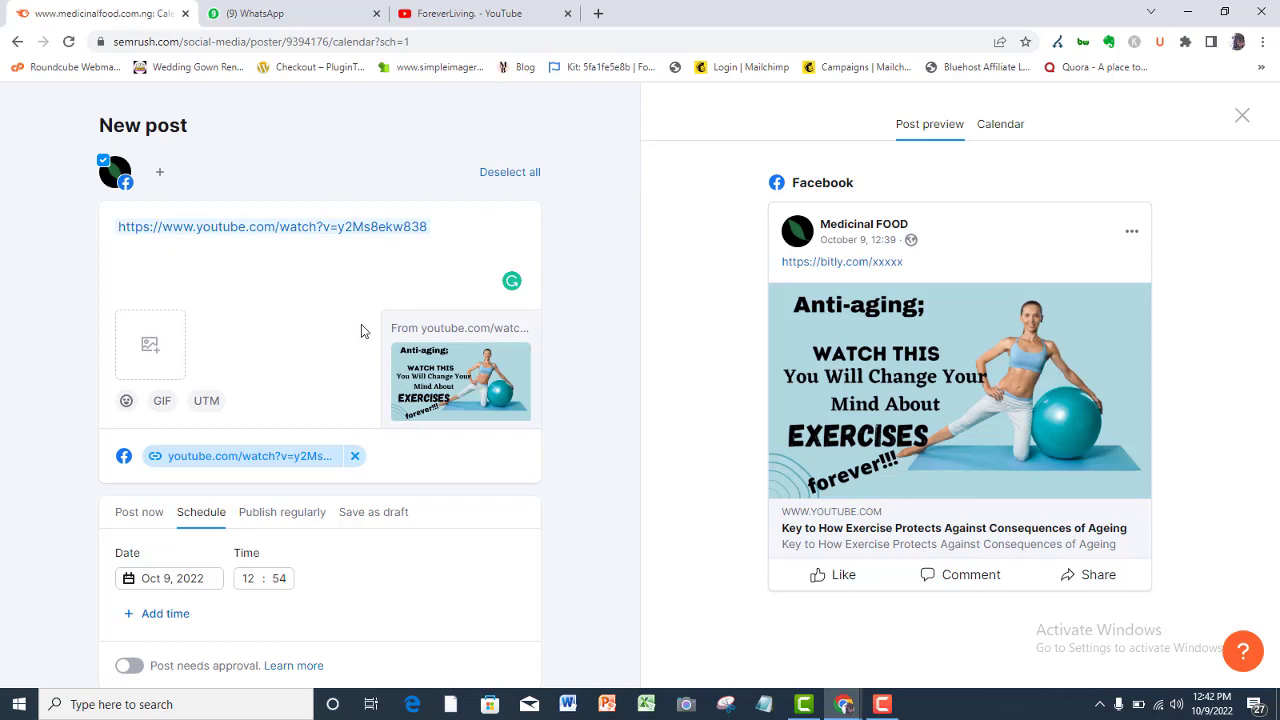
- Switch the post timing between Post now, Schedule for Oct 9, 2022 12:54, and Publish regularly
left_click(138, 512)
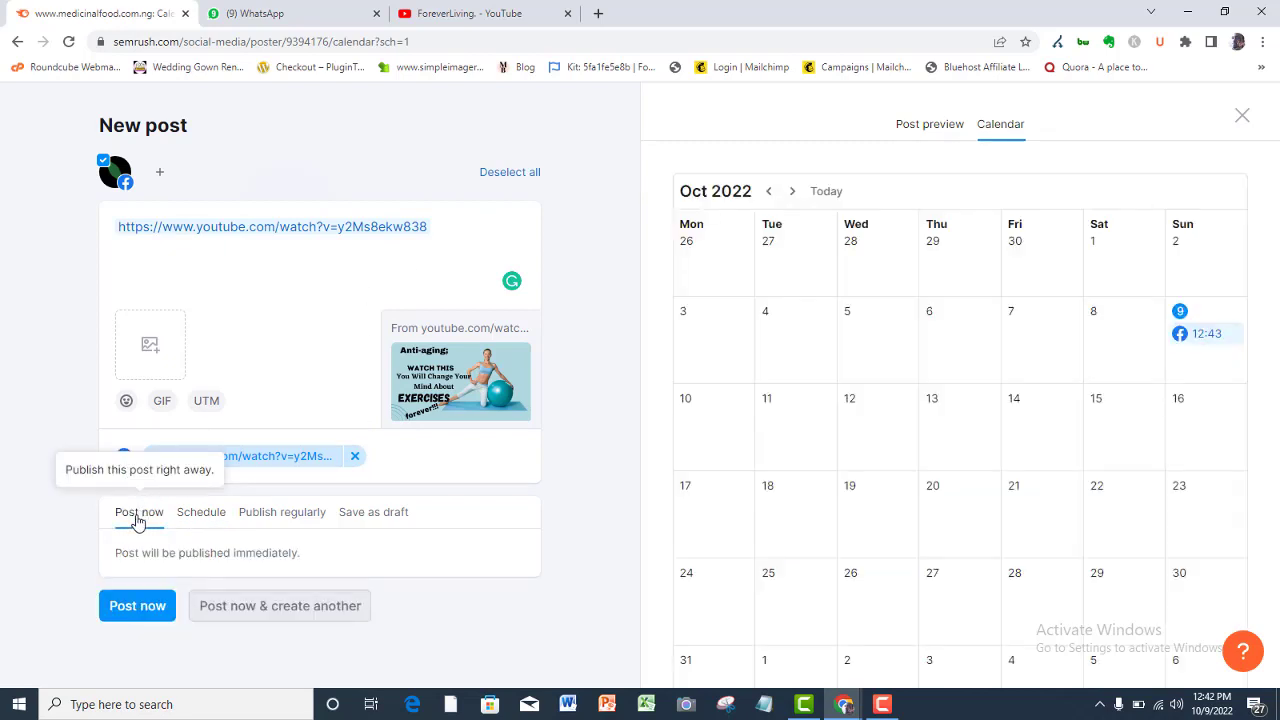
left_click(192, 524)
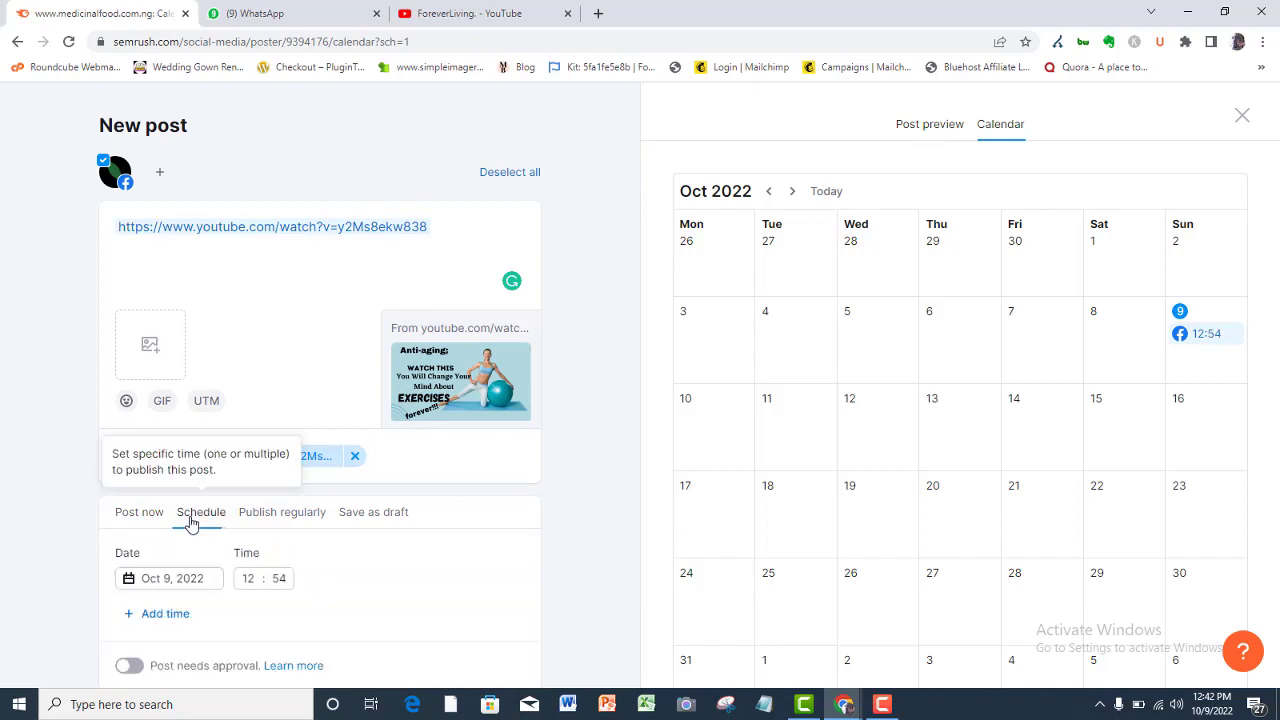
left_click(273, 524)
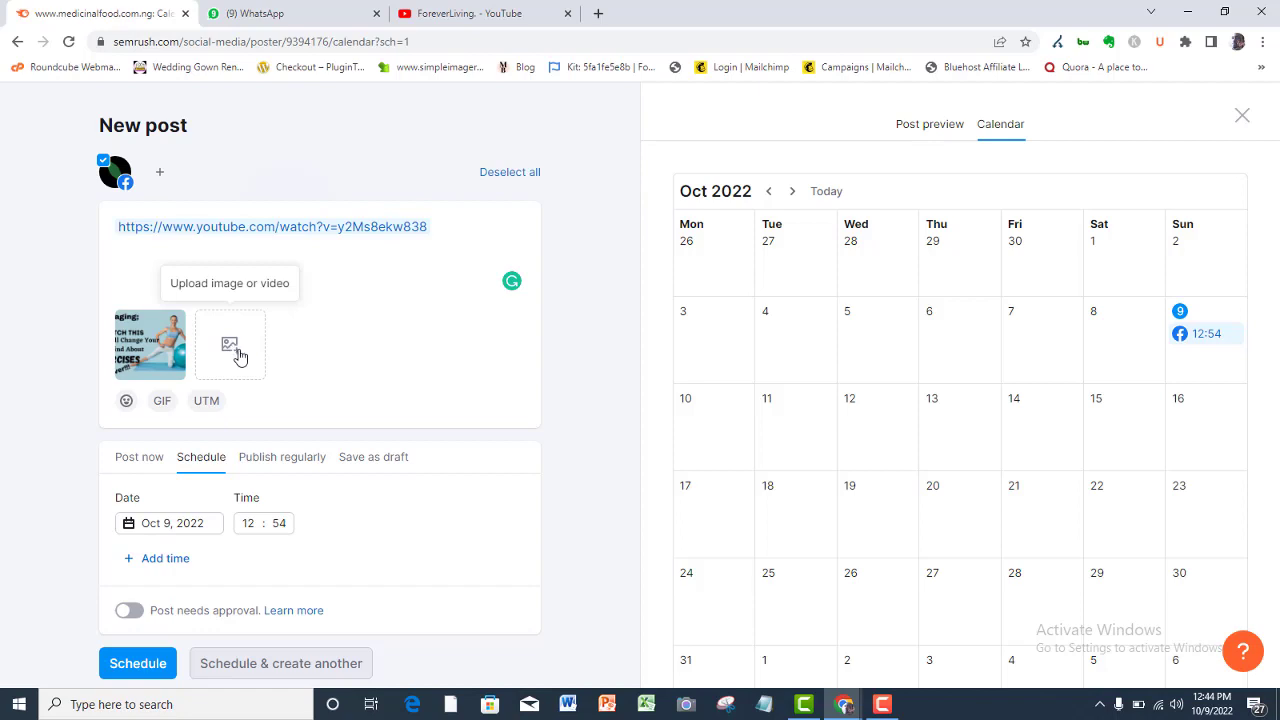
- Add the Free SEO Tools image, open it in the editor, close it, then remove it
left_click(238, 355)
double_click(205, 141)
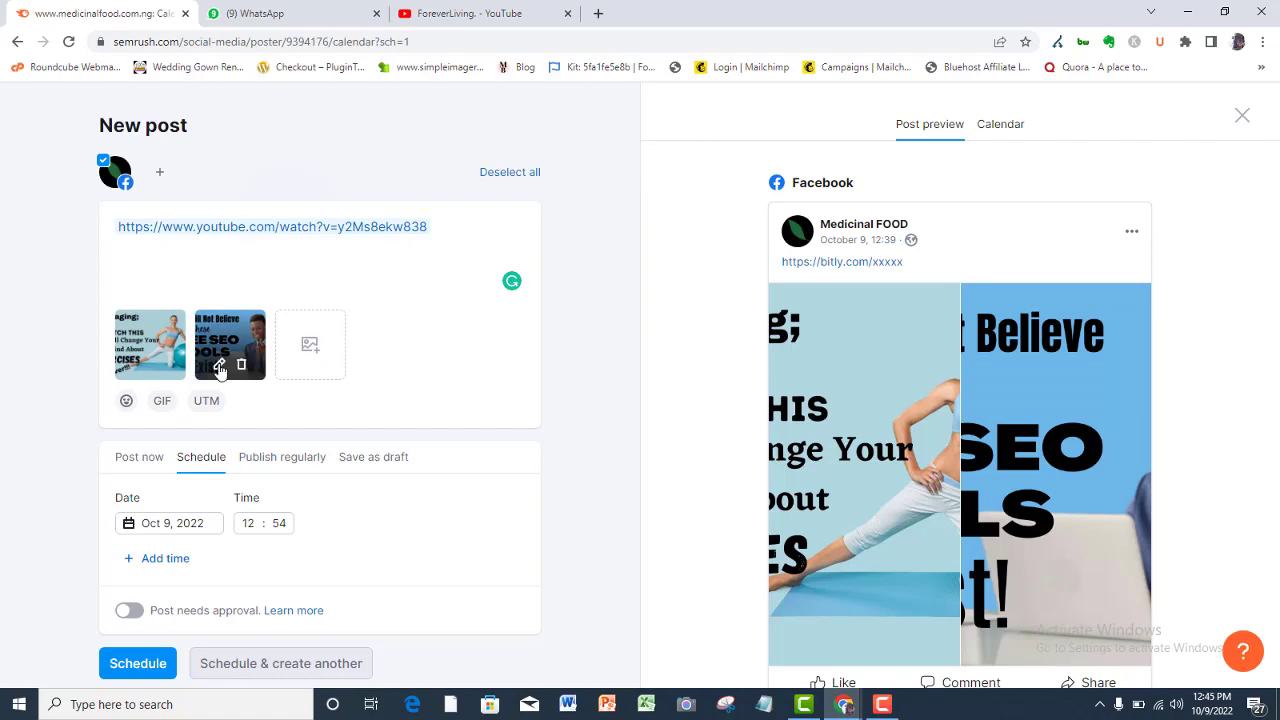
left_click(220, 366)
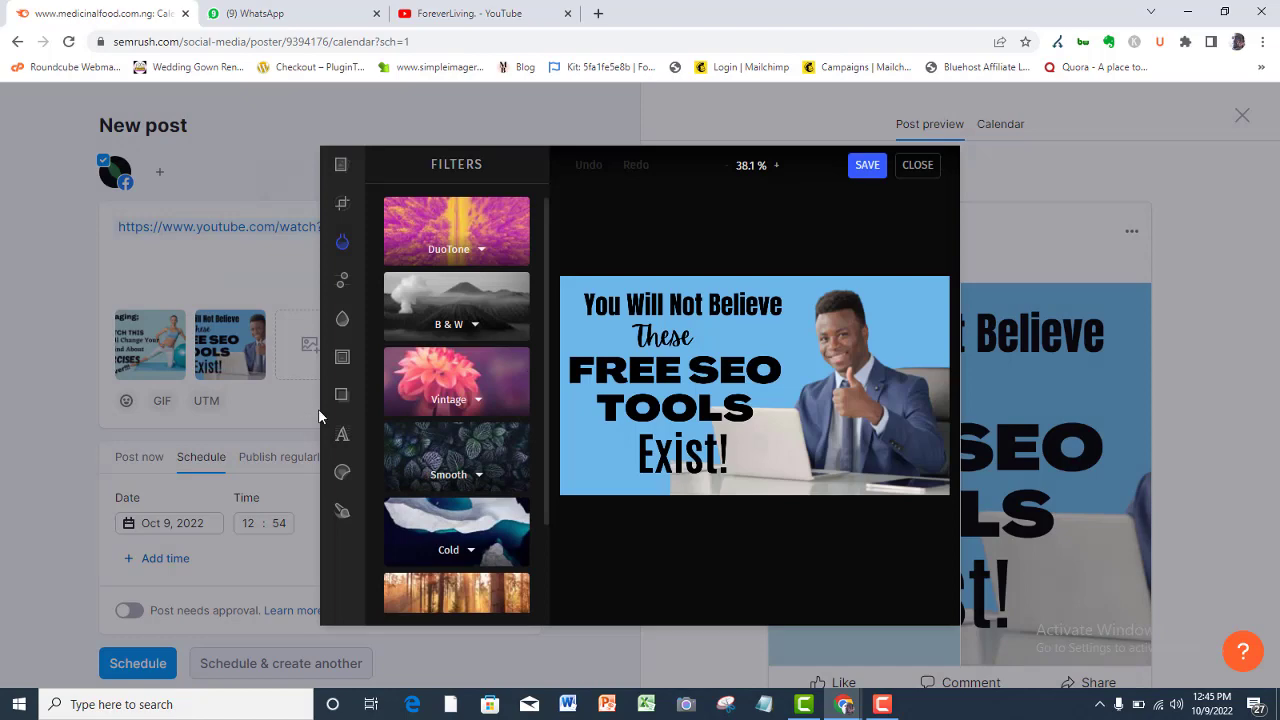
left_click(916, 165)
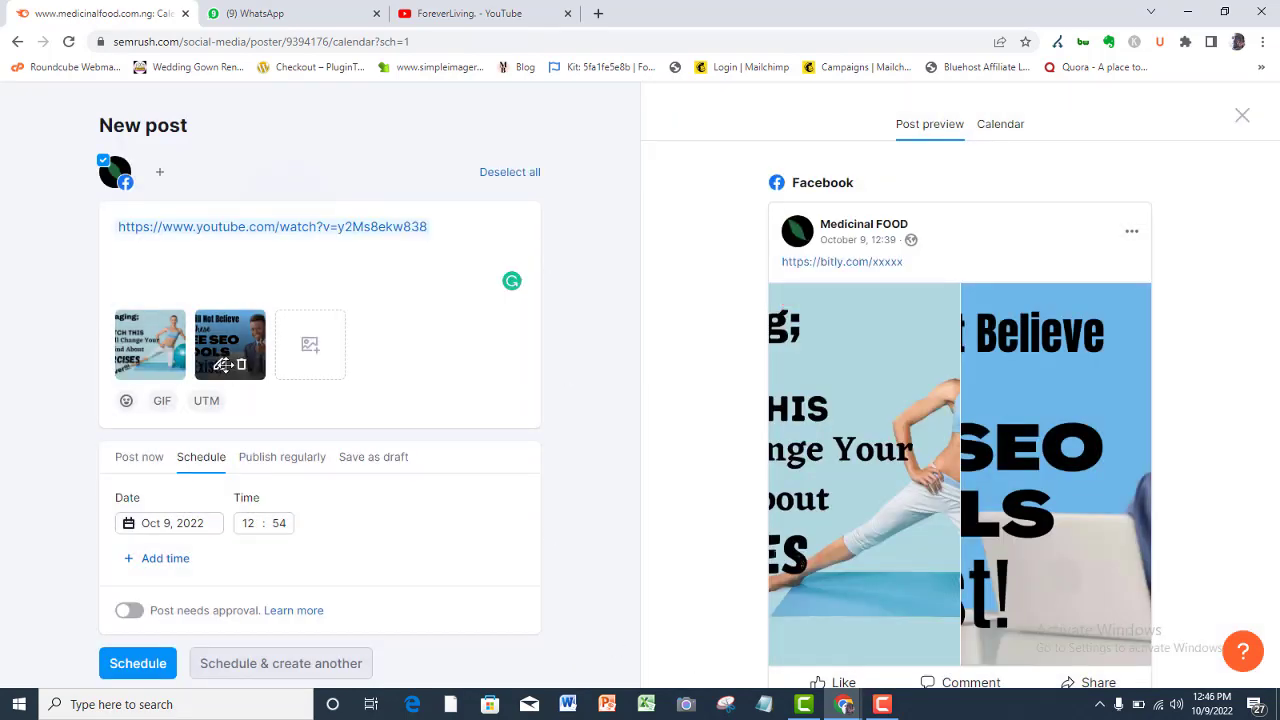
left_click(242, 366)
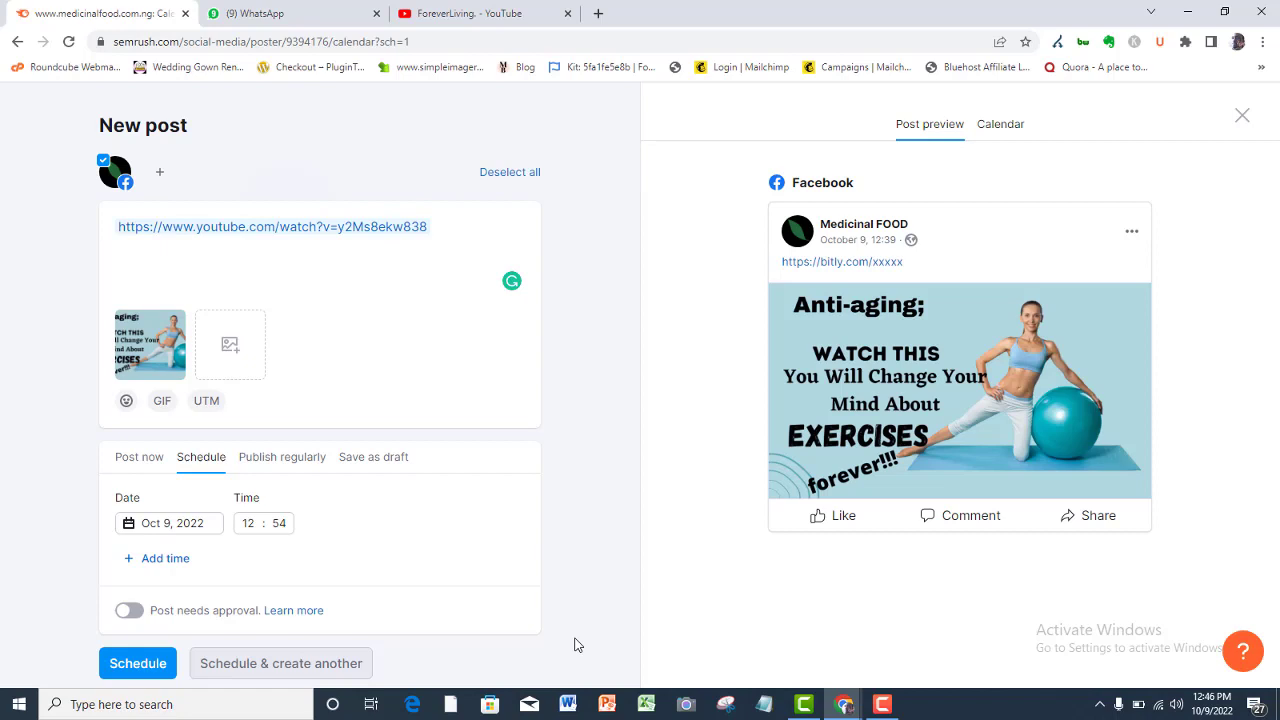
- Schedule the anti-aging post, then attach the ad (73) image and write 'This is a second post'
left_click(242, 664)
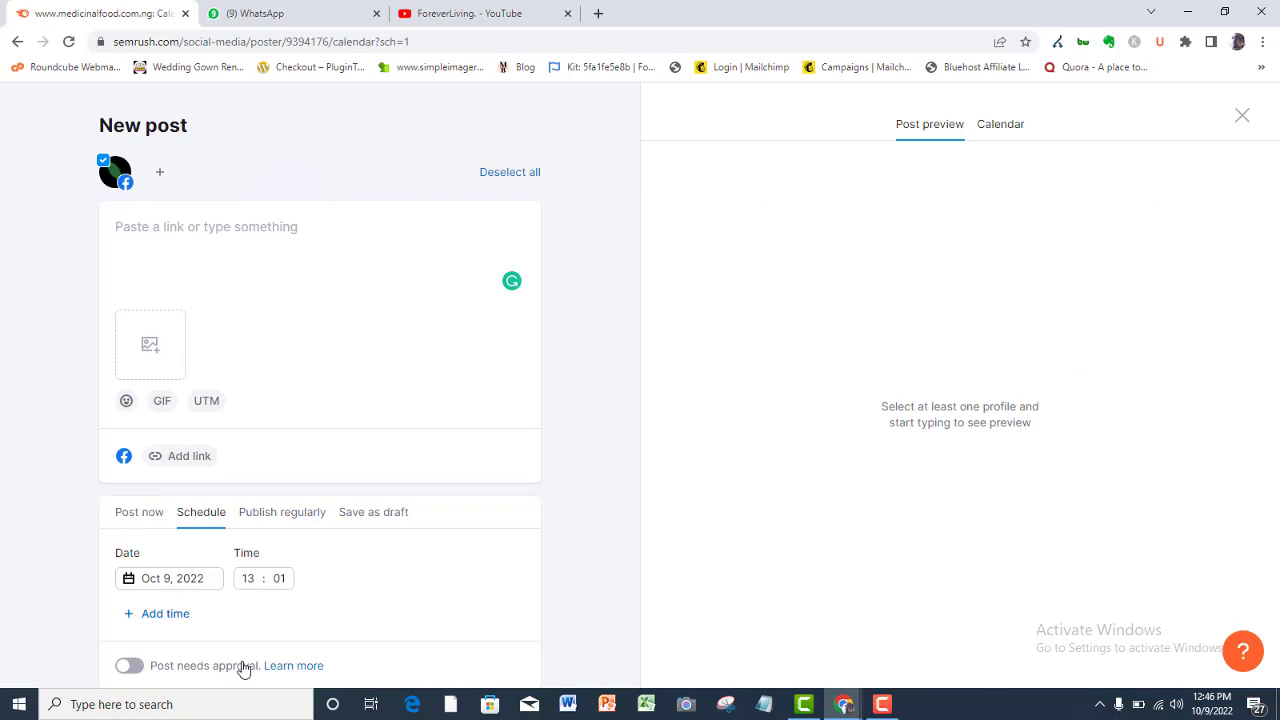
left_click(149, 347)
double_click(188, 140)
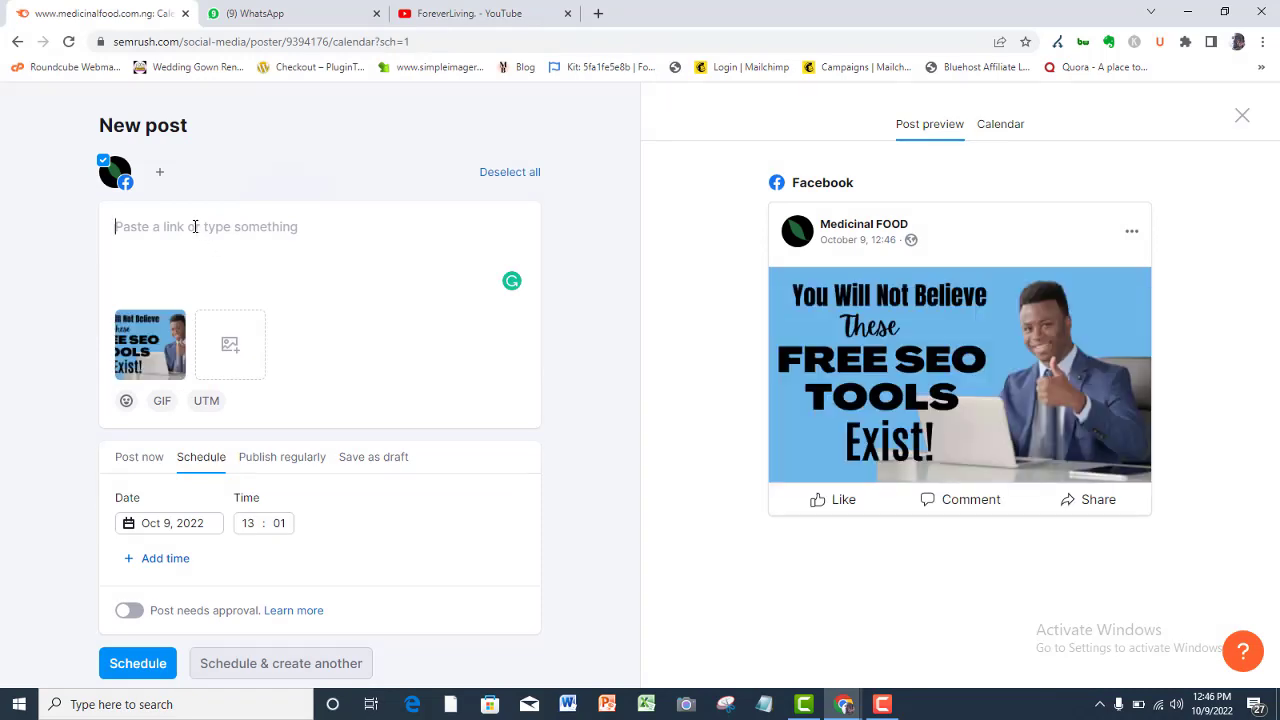
type("This ")
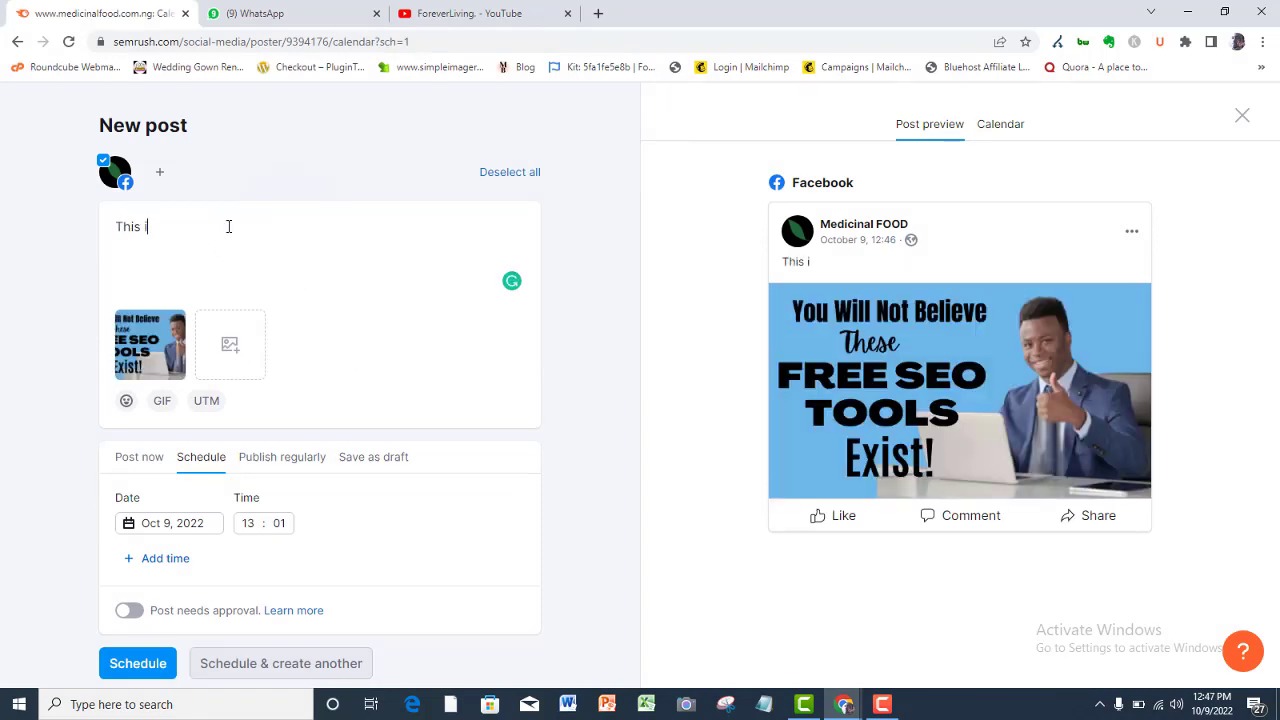
type("is a second post")
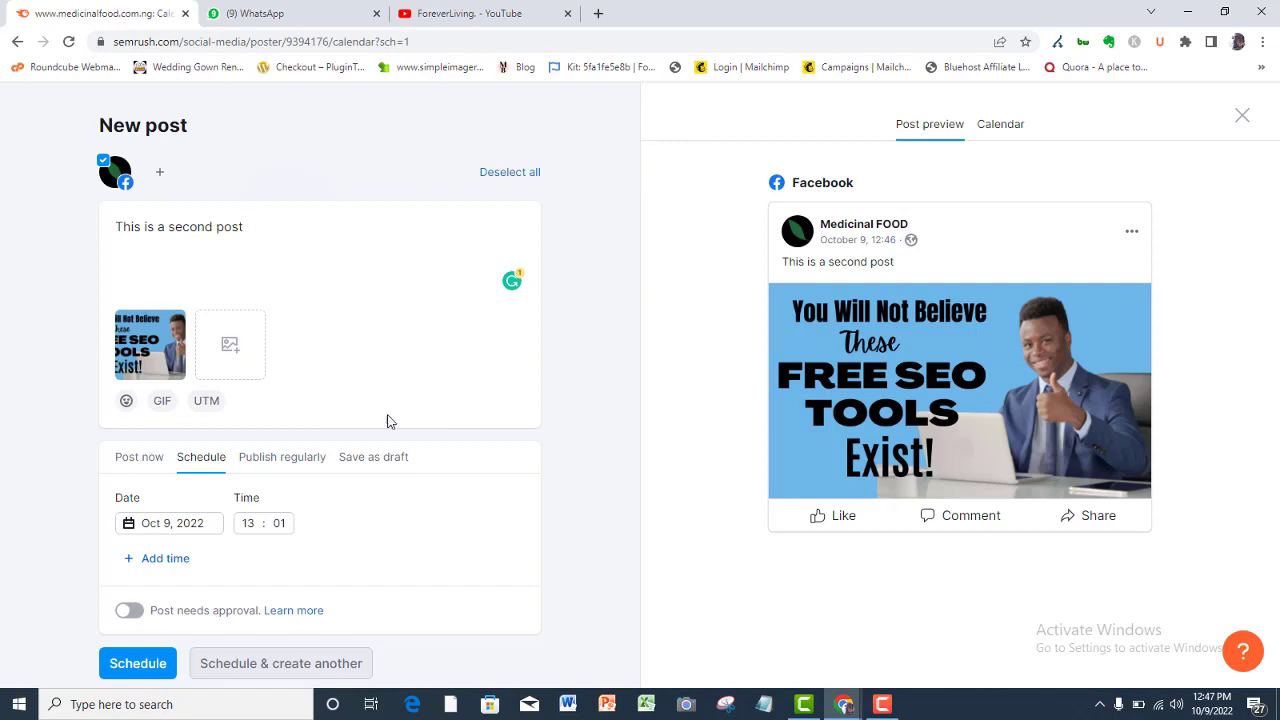
- Try Post now, then set Publish regularly to repeat every 3 hours
left_click(148, 466)
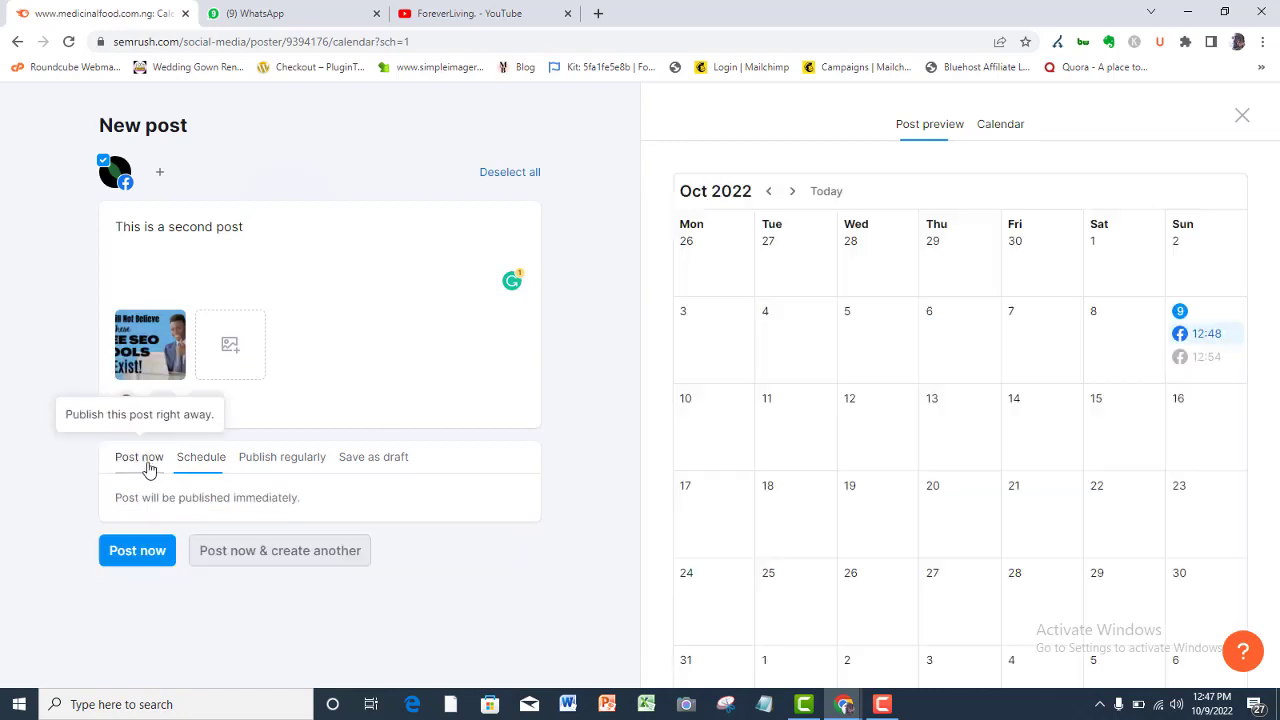
mouse_move(148, 333)
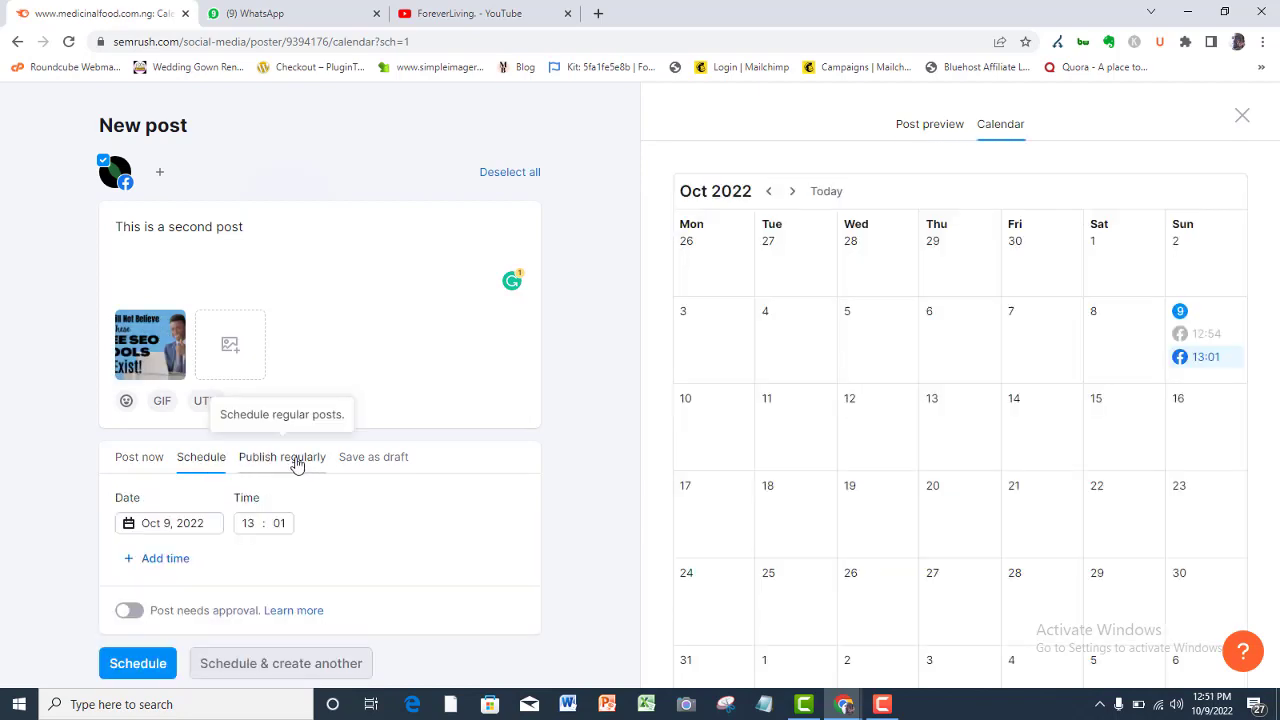
left_click(294, 460)
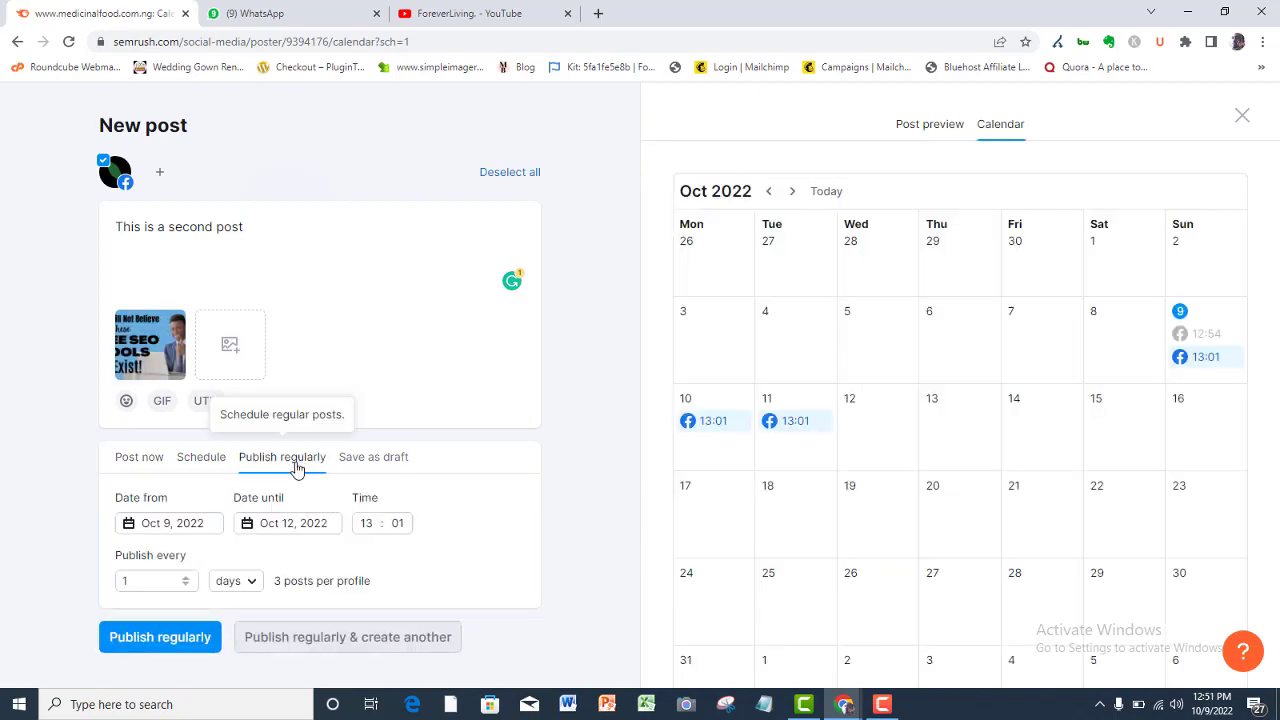
left_click(186, 583)
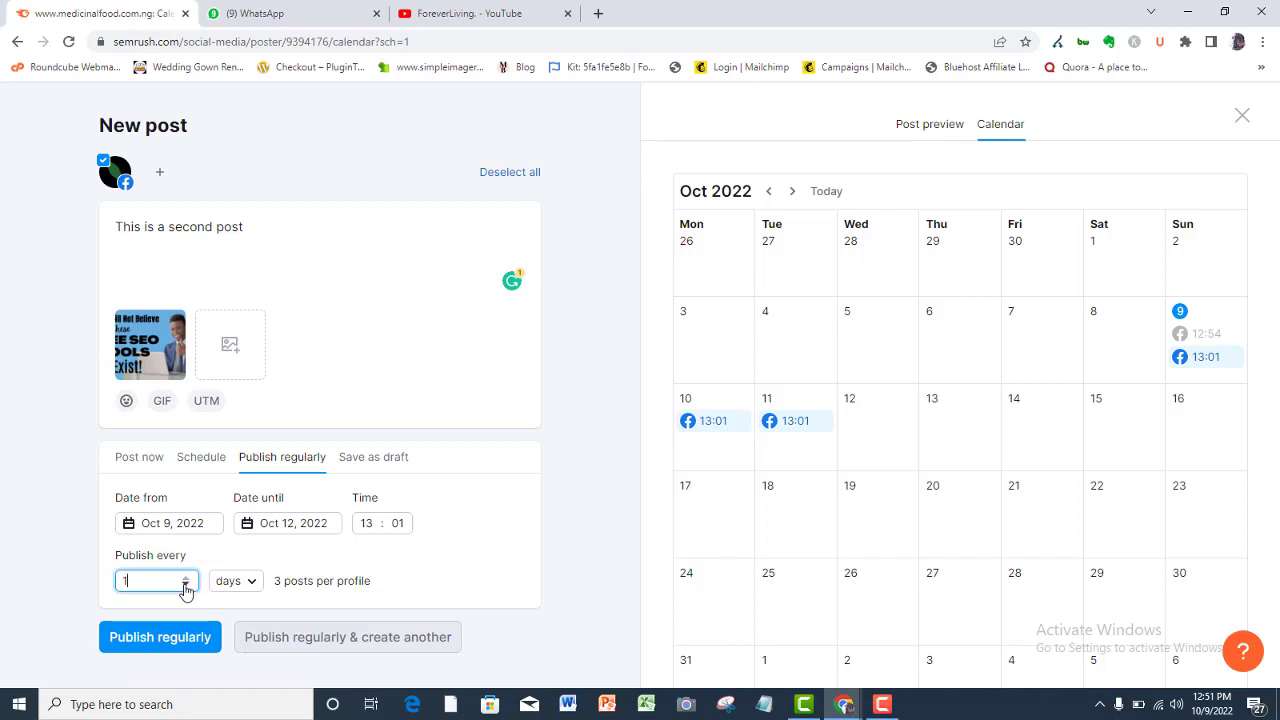
left_click(186, 579)
left_click(186, 579)
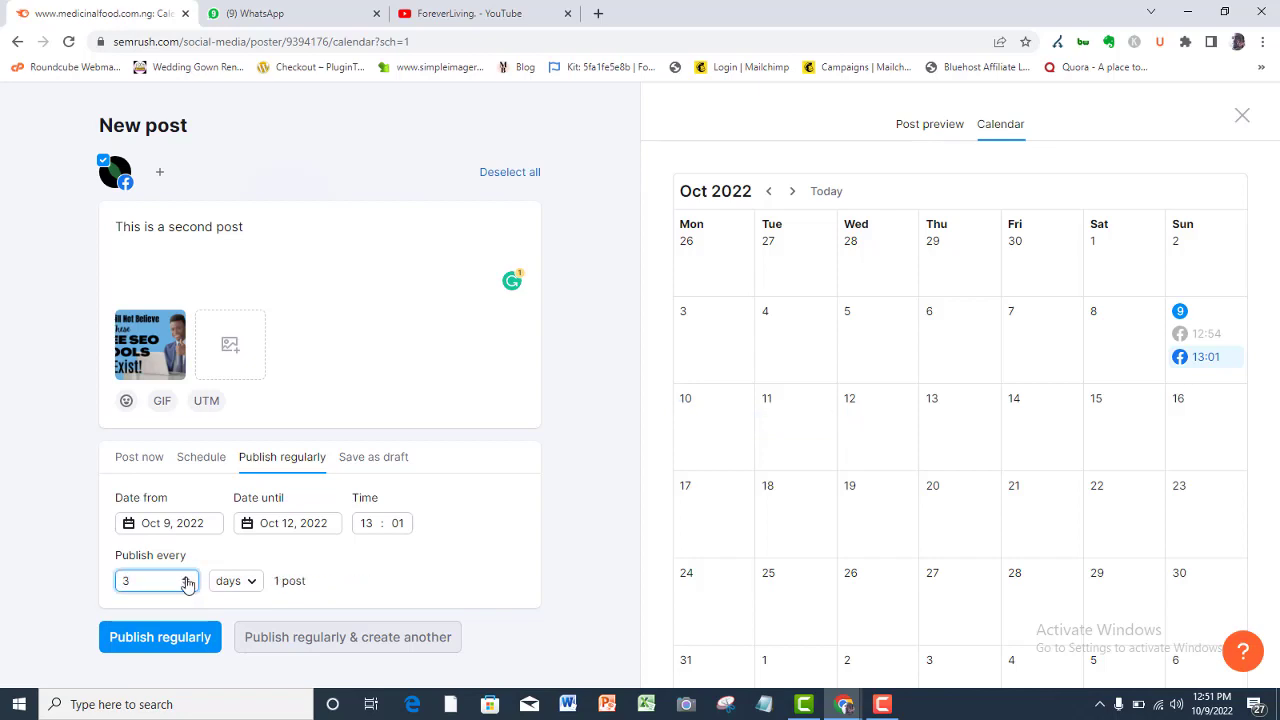
left_click(251, 588)
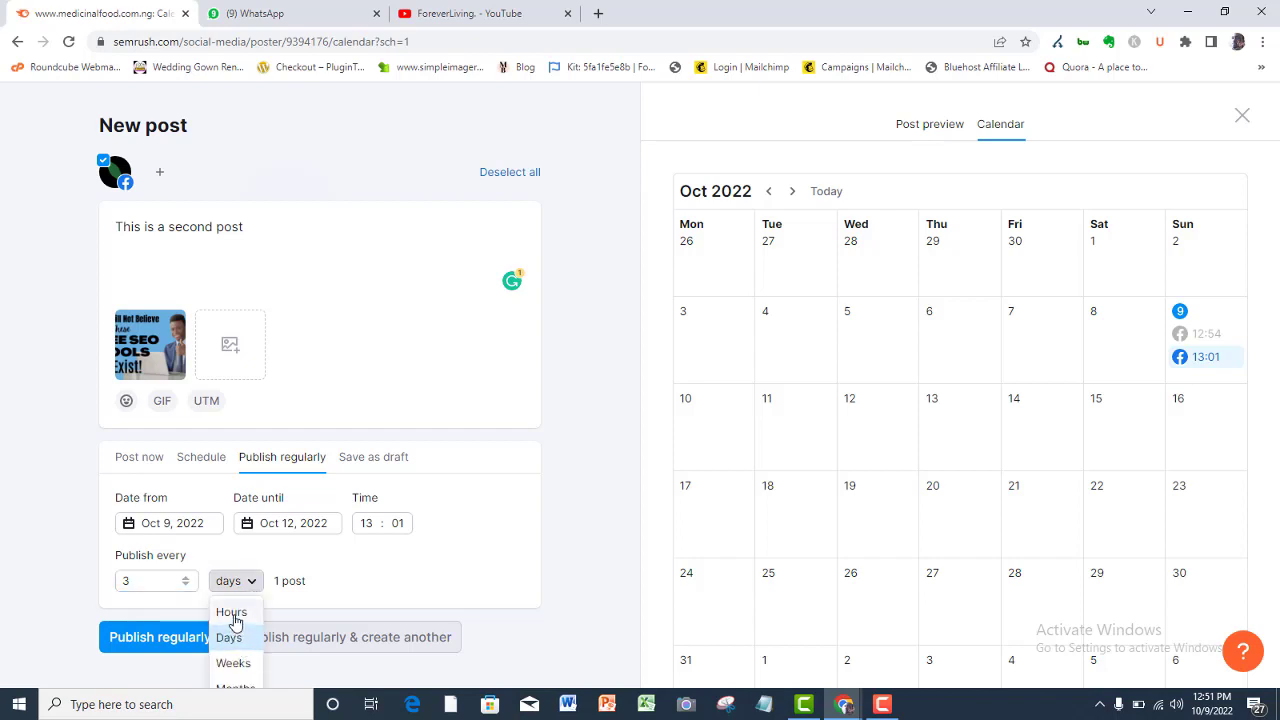
left_click(232, 612)
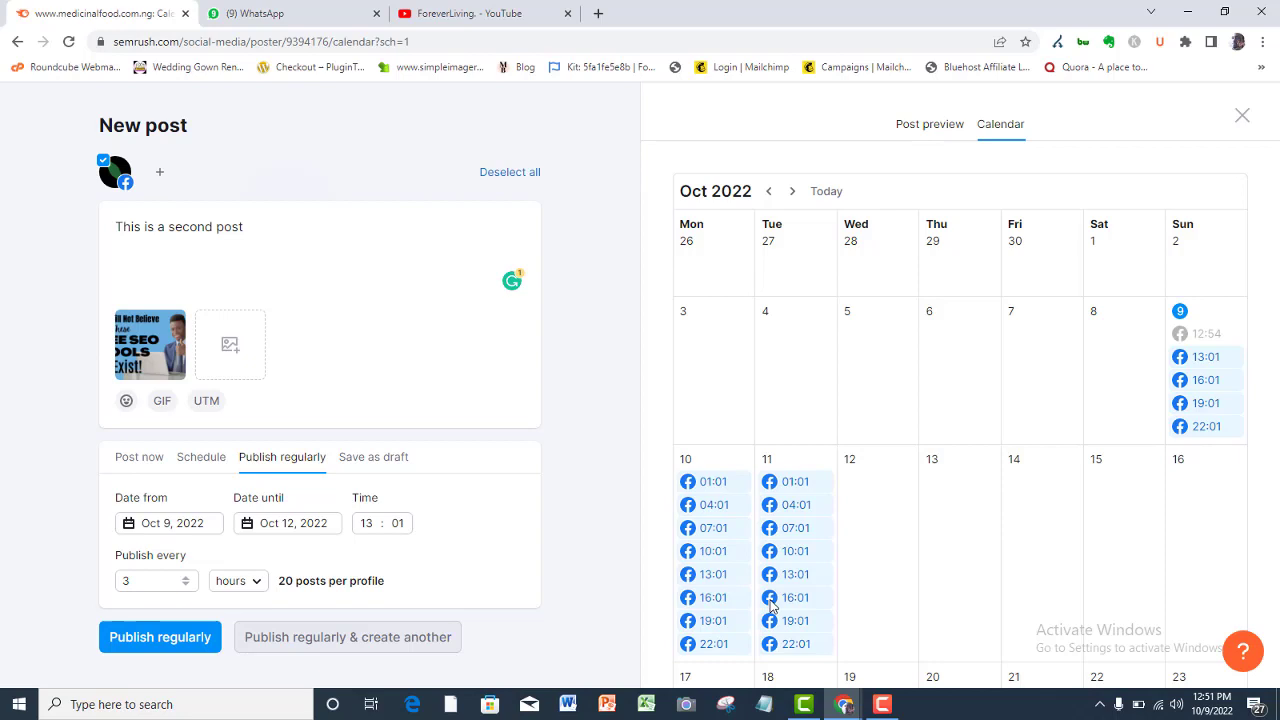
- Change the interval to every hour, then make the post a draft instead
left_click(187, 580)
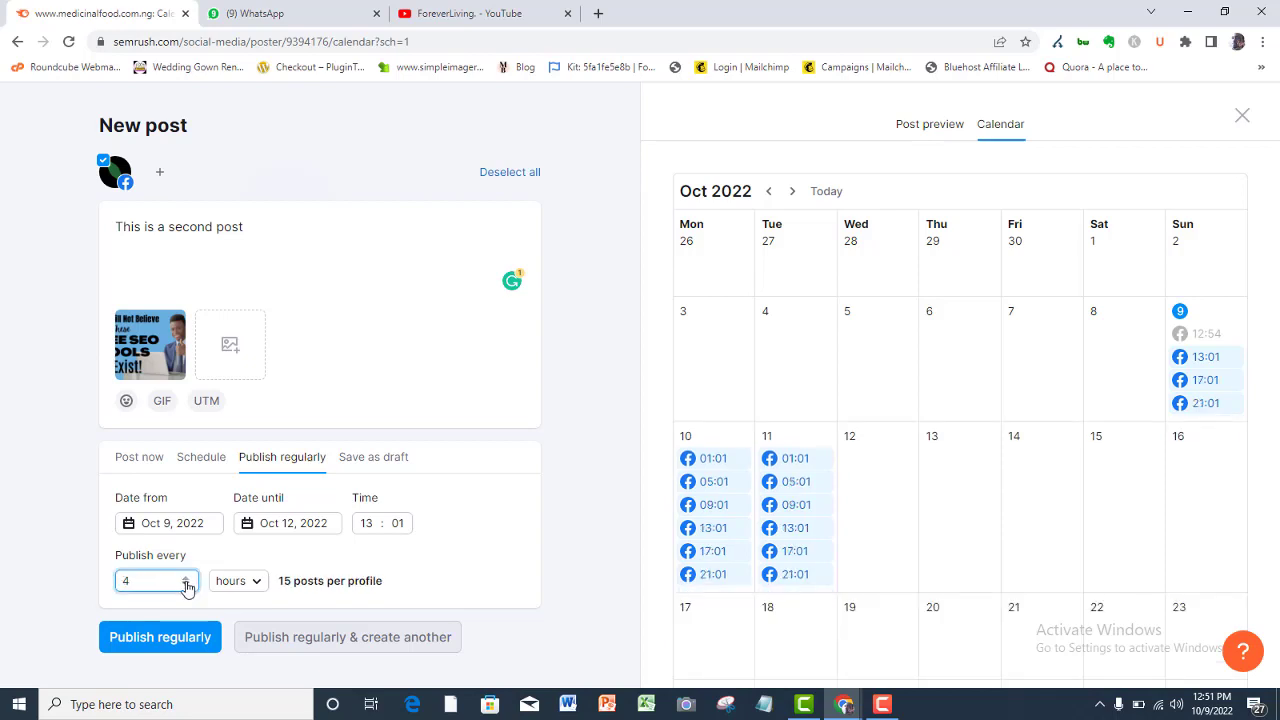
left_click(187, 587)
left_click(187, 587)
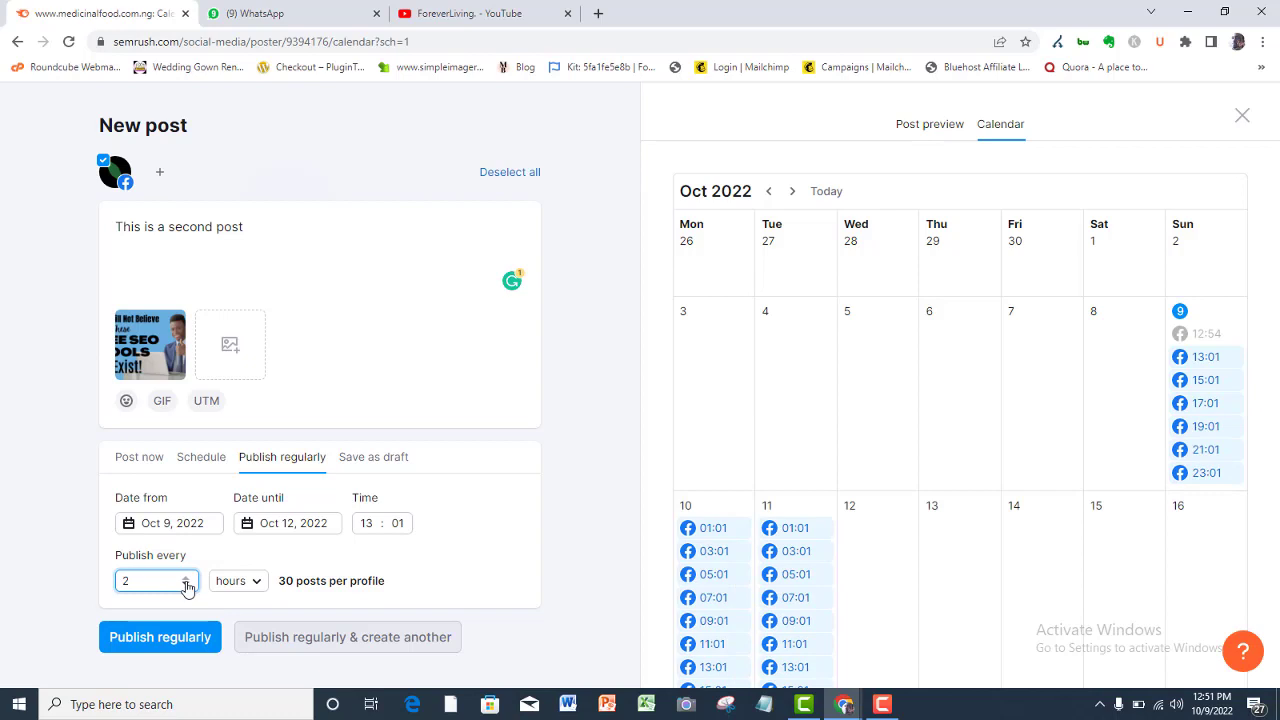
left_click(187, 587)
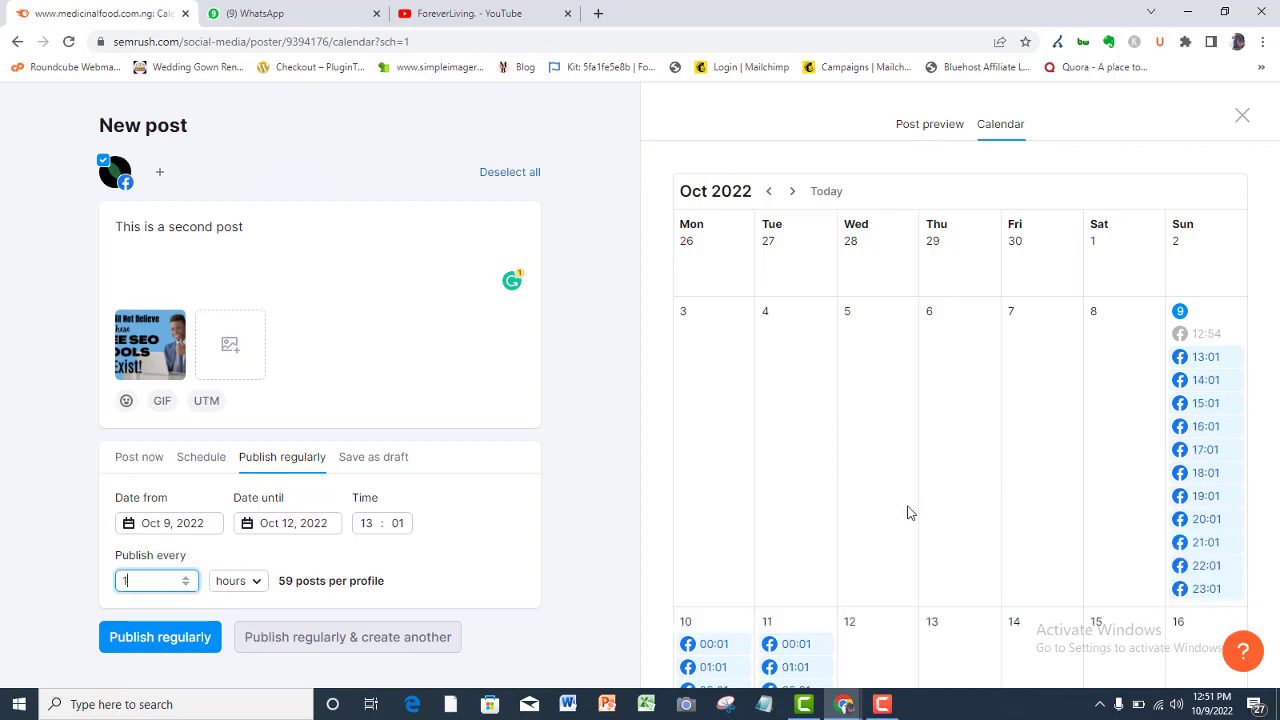
left_click(373, 456)
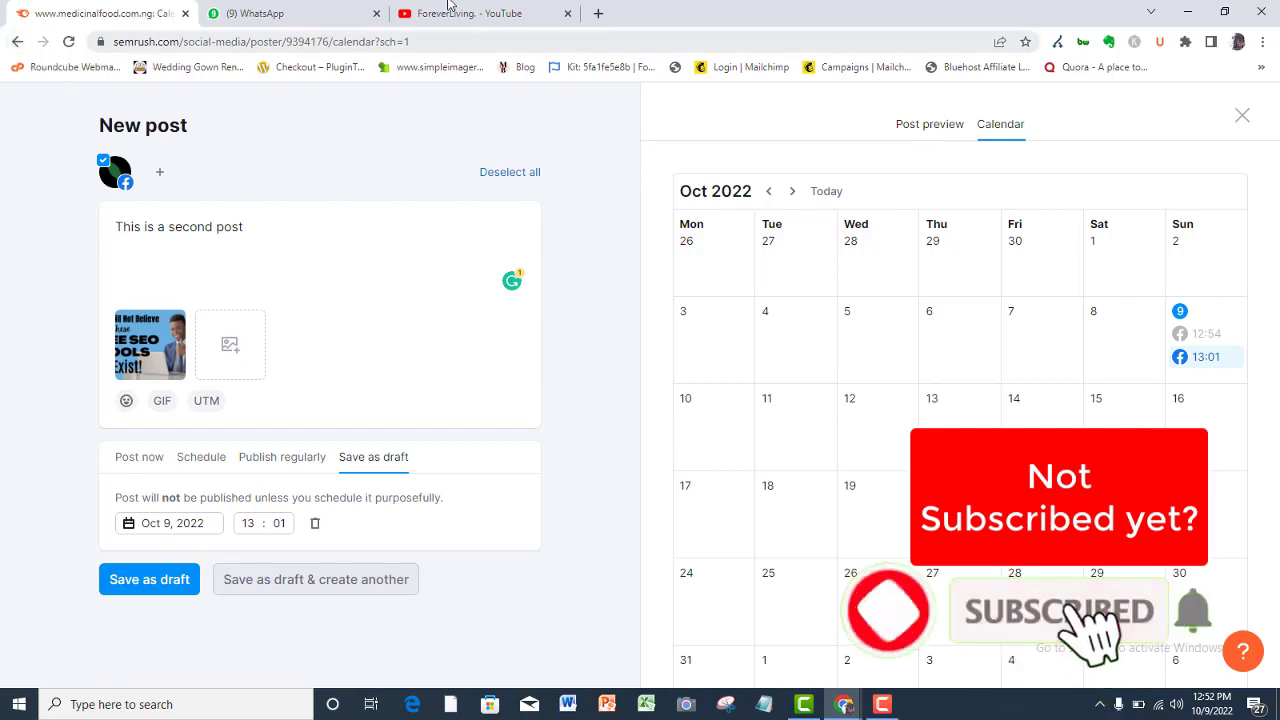
- Close the second post editor and choose Don't save to discard it
left_click(1242, 115)
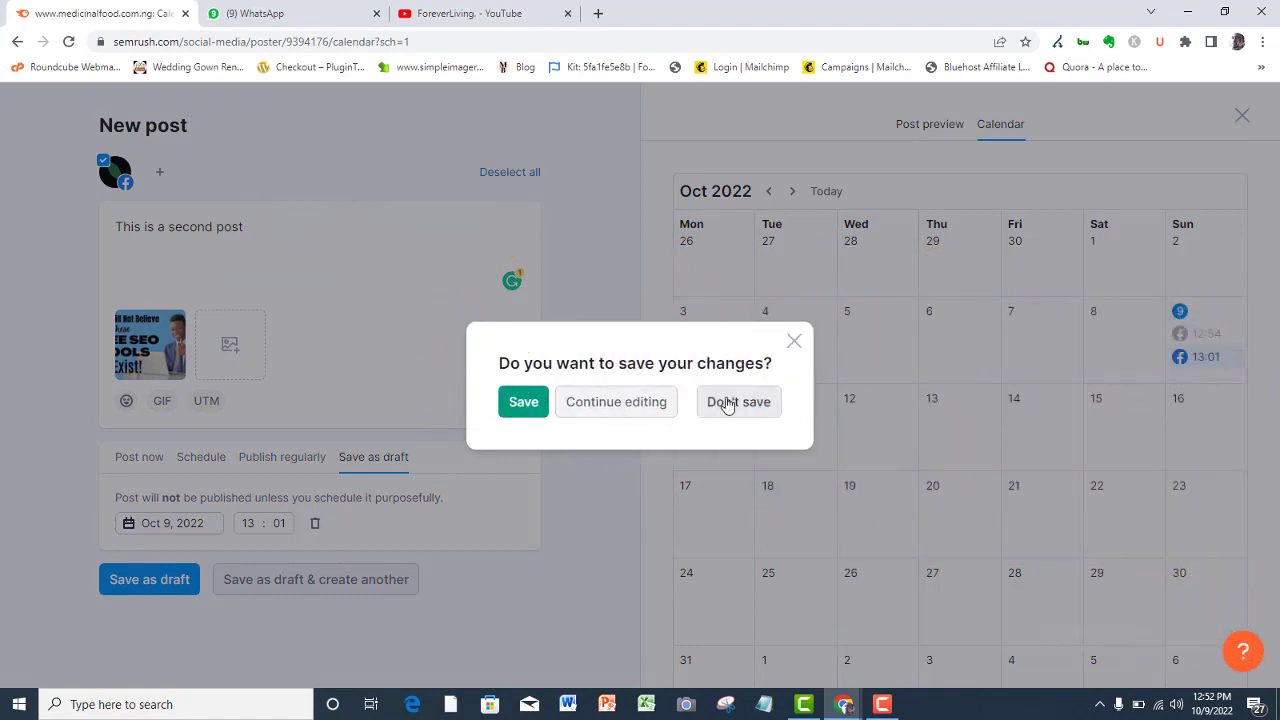
left_click(715, 408)
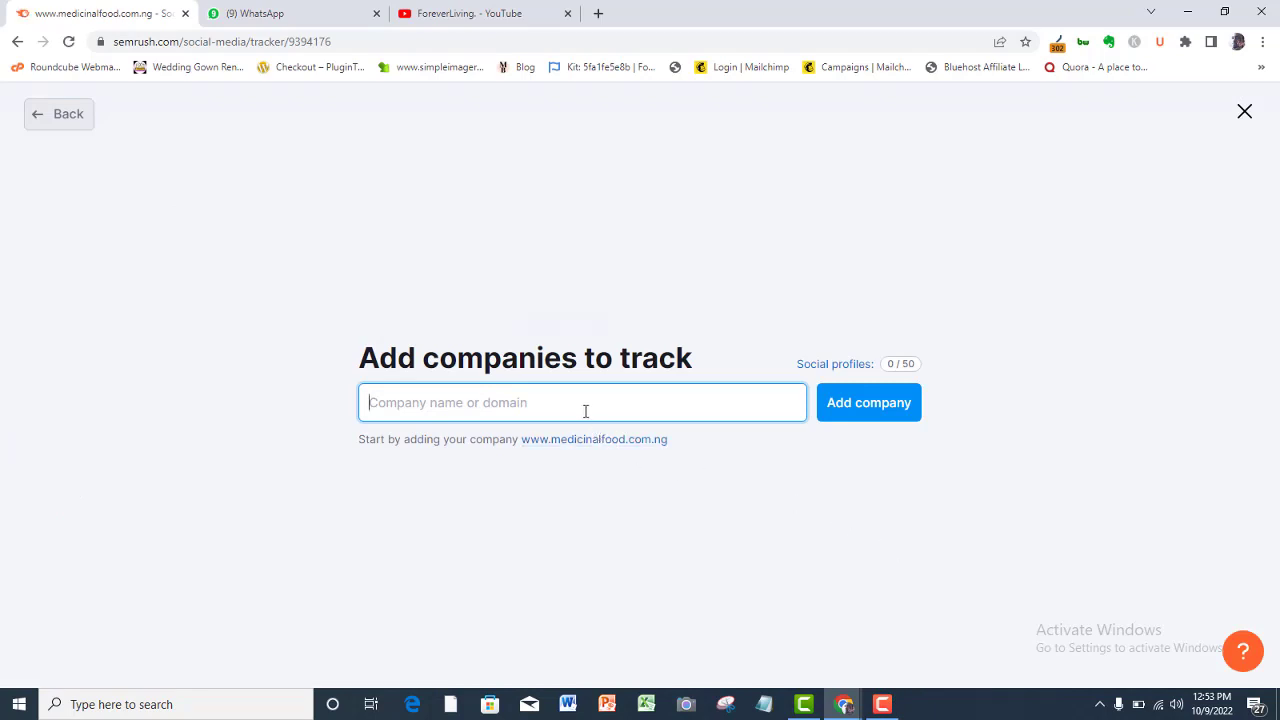
- Add Crunches as your company, linked to the Crunch Fitness Facebook page
type("ches")
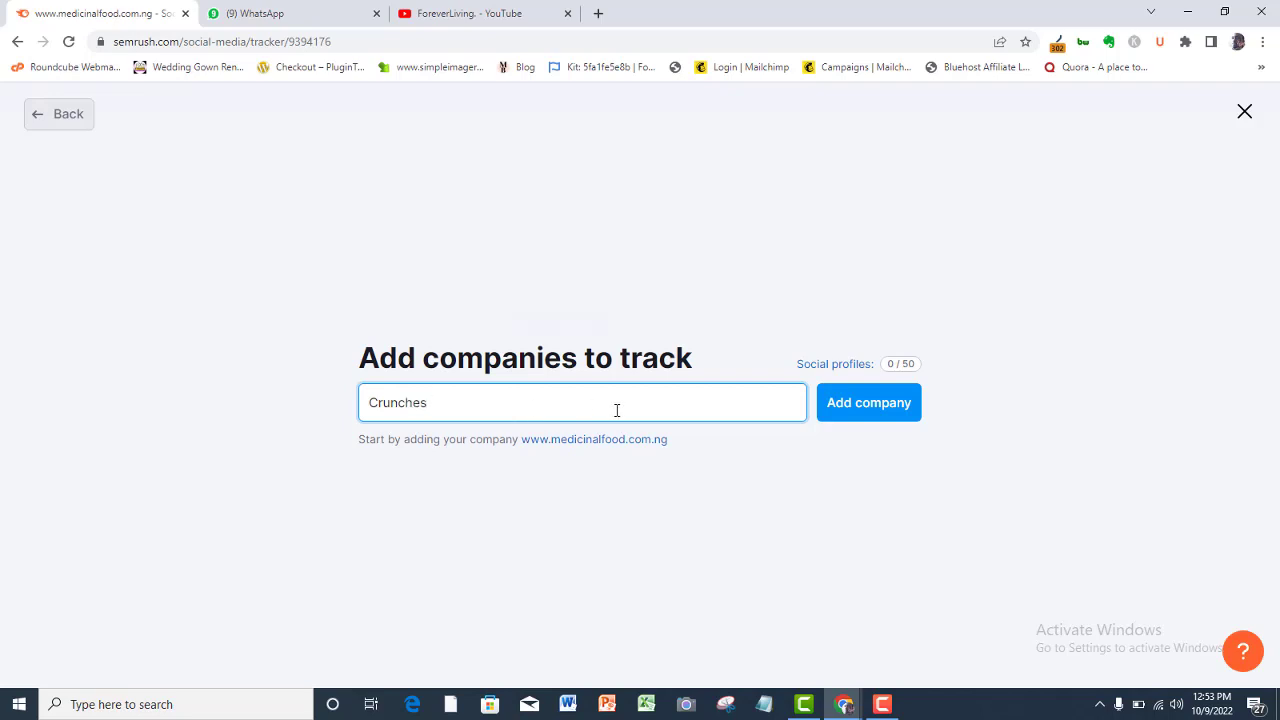
left_click(870, 426)
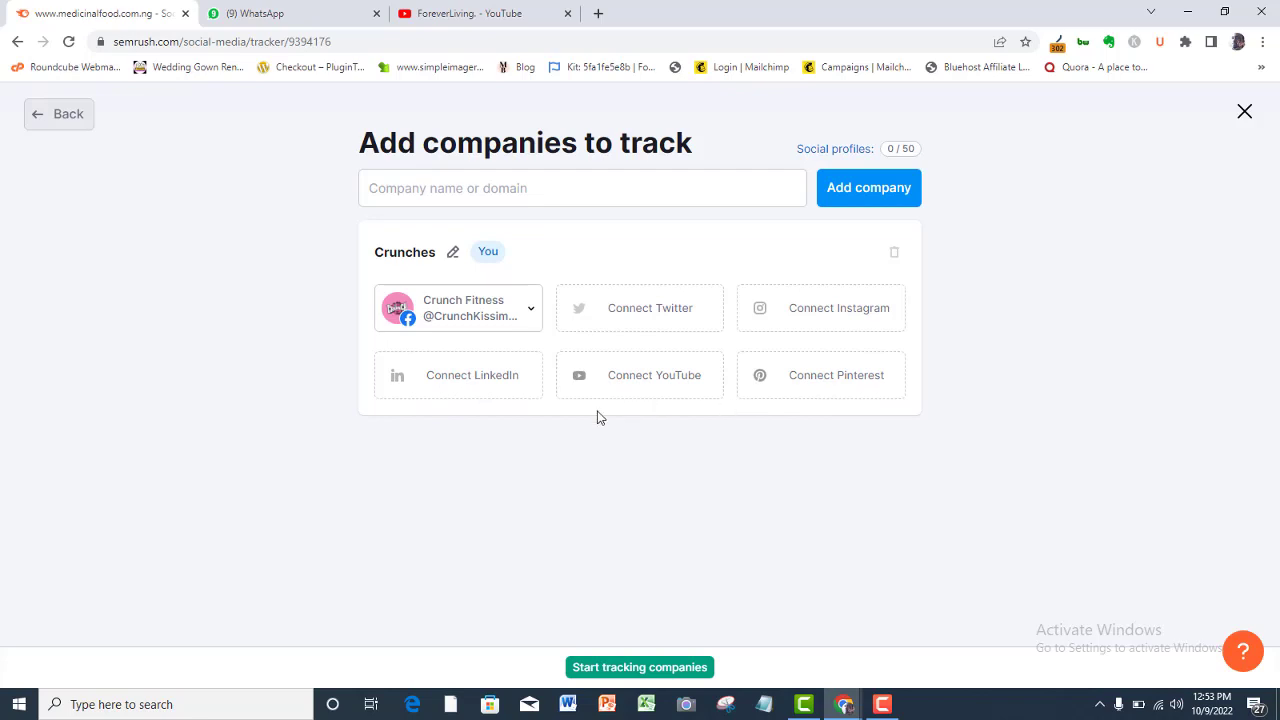
left_click(530, 313)
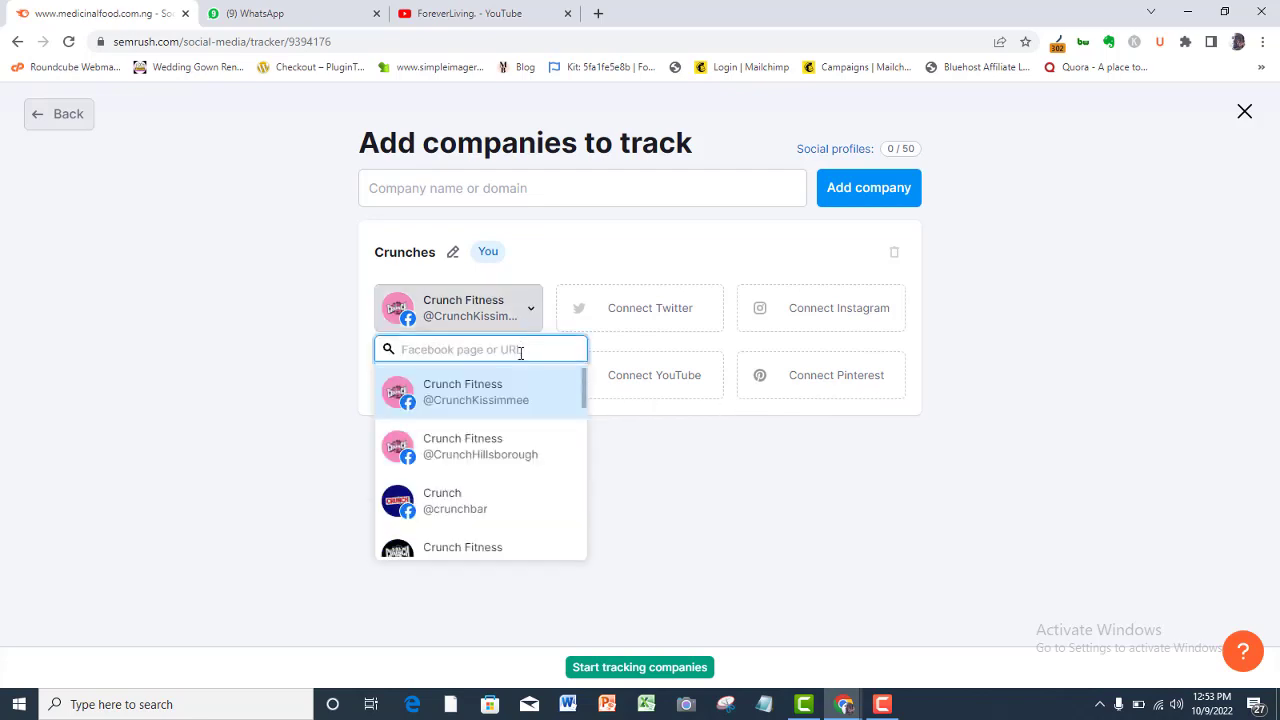
left_click(646, 457)
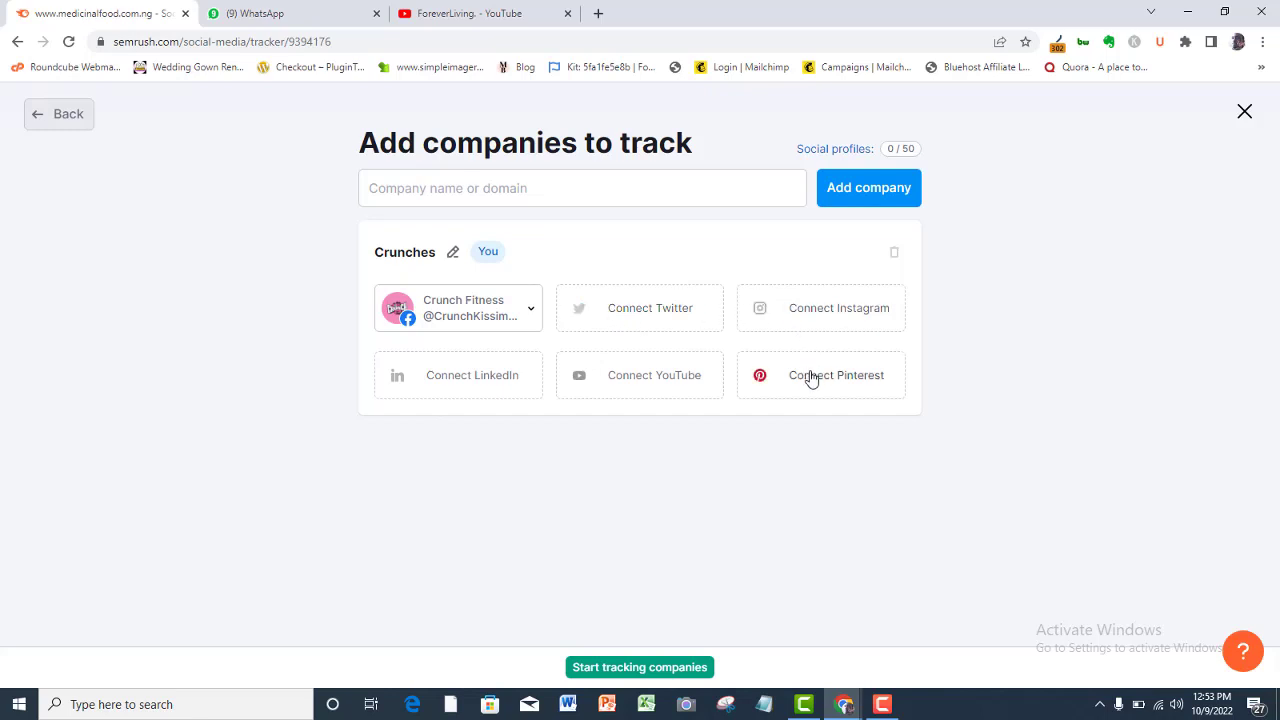
left_click(857, 204)
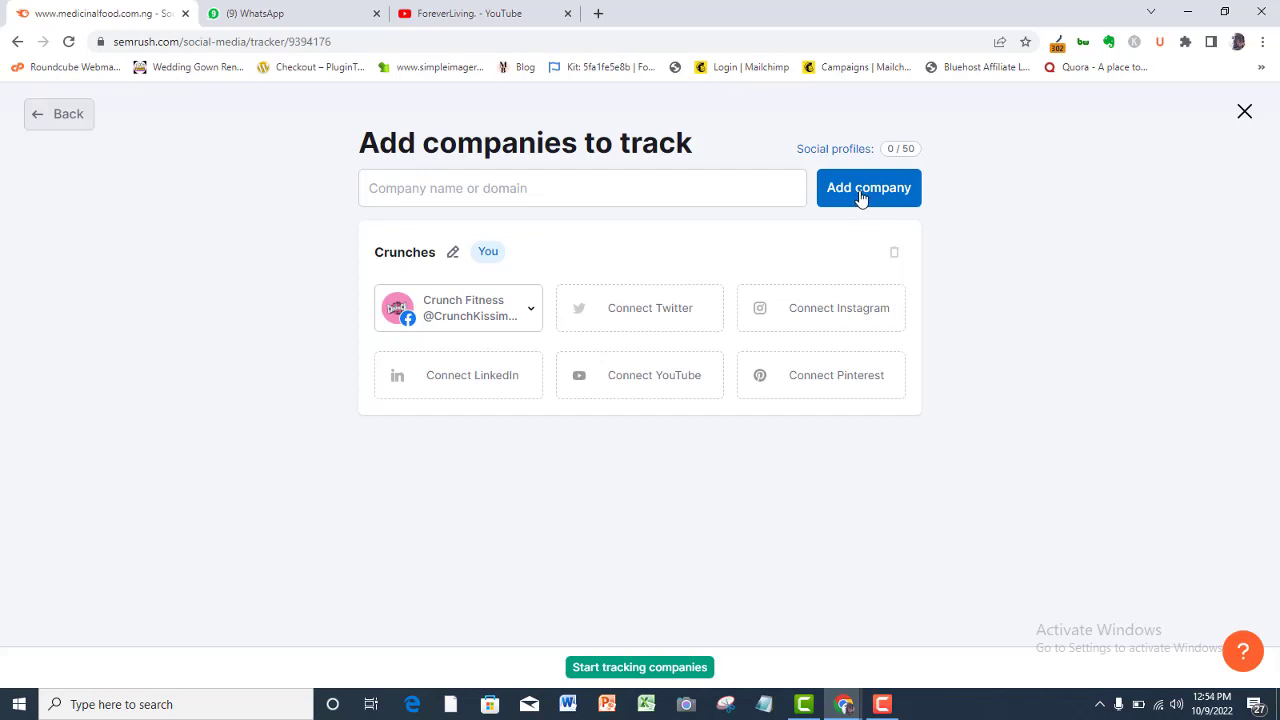
left_click(504, 190)
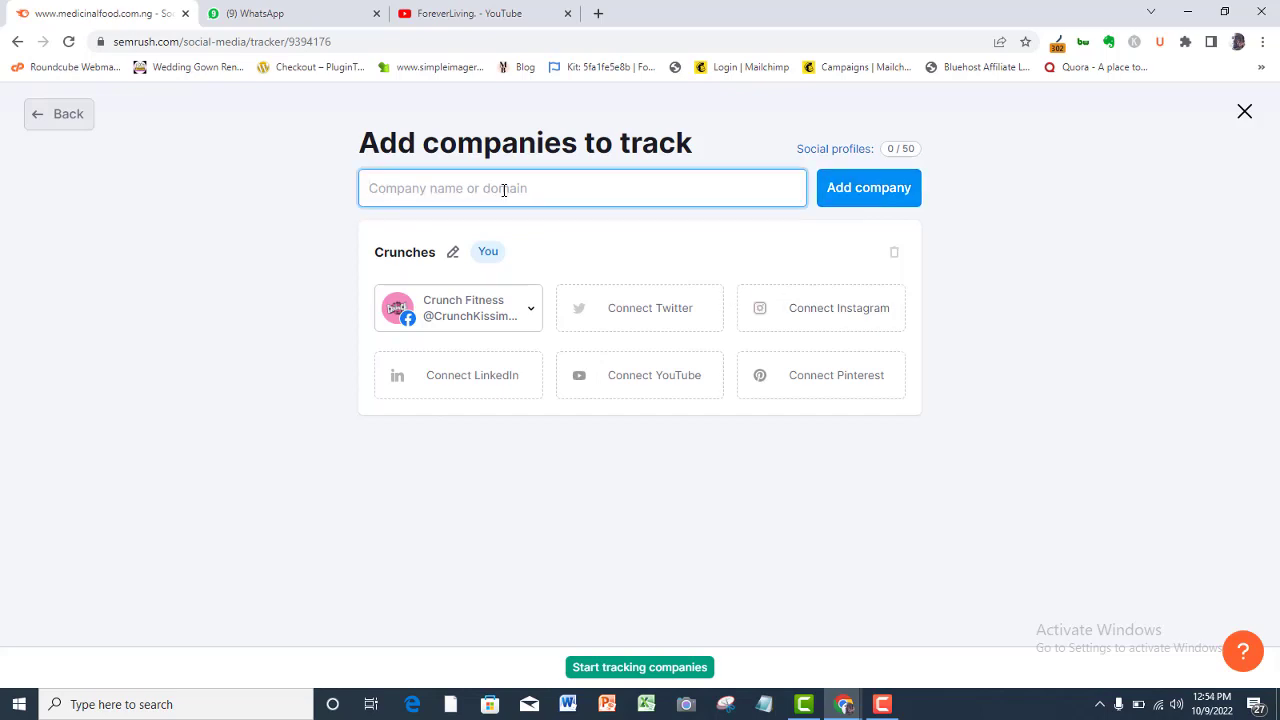
type("Bakers")
left_click(851, 200)
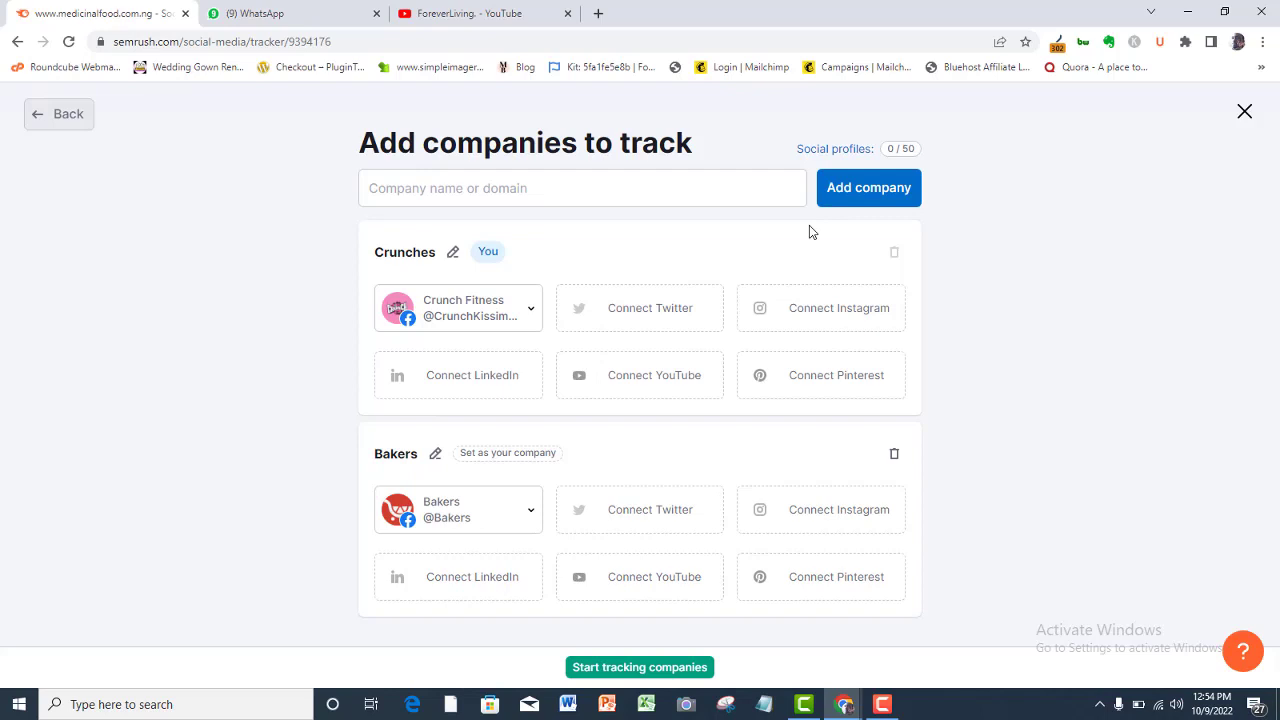
left_click(520, 519)
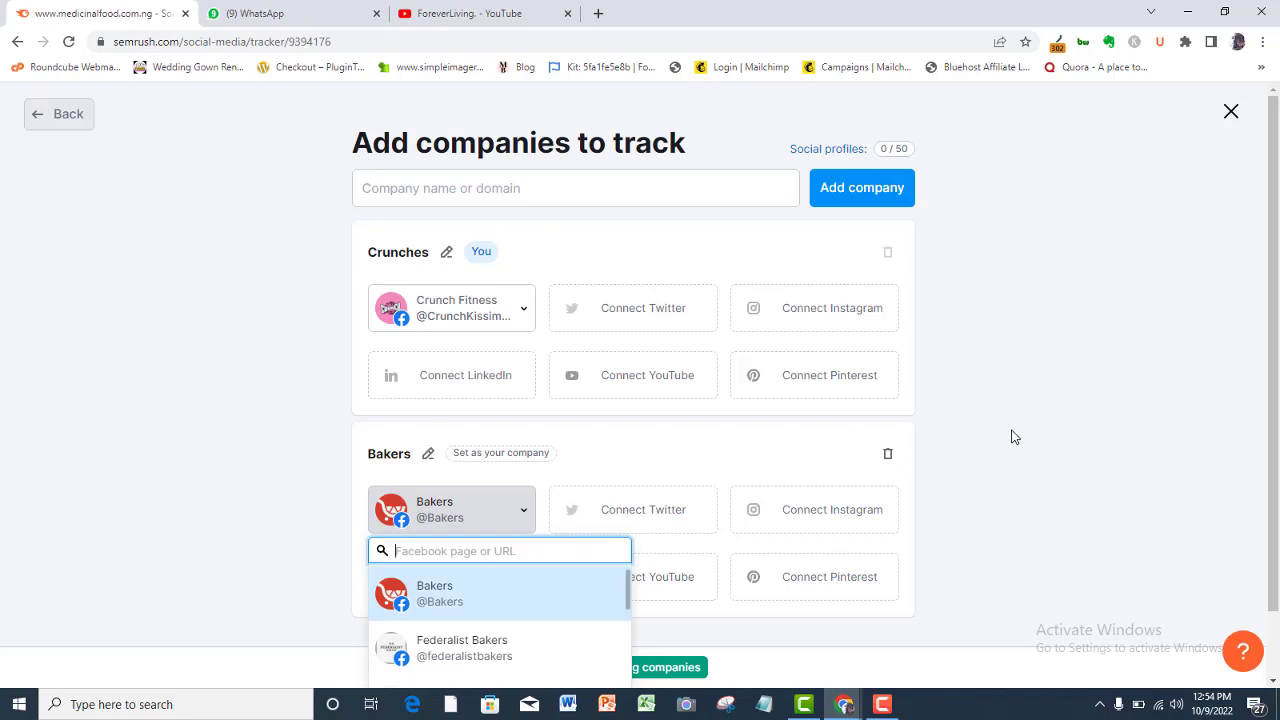
left_click(983, 444)
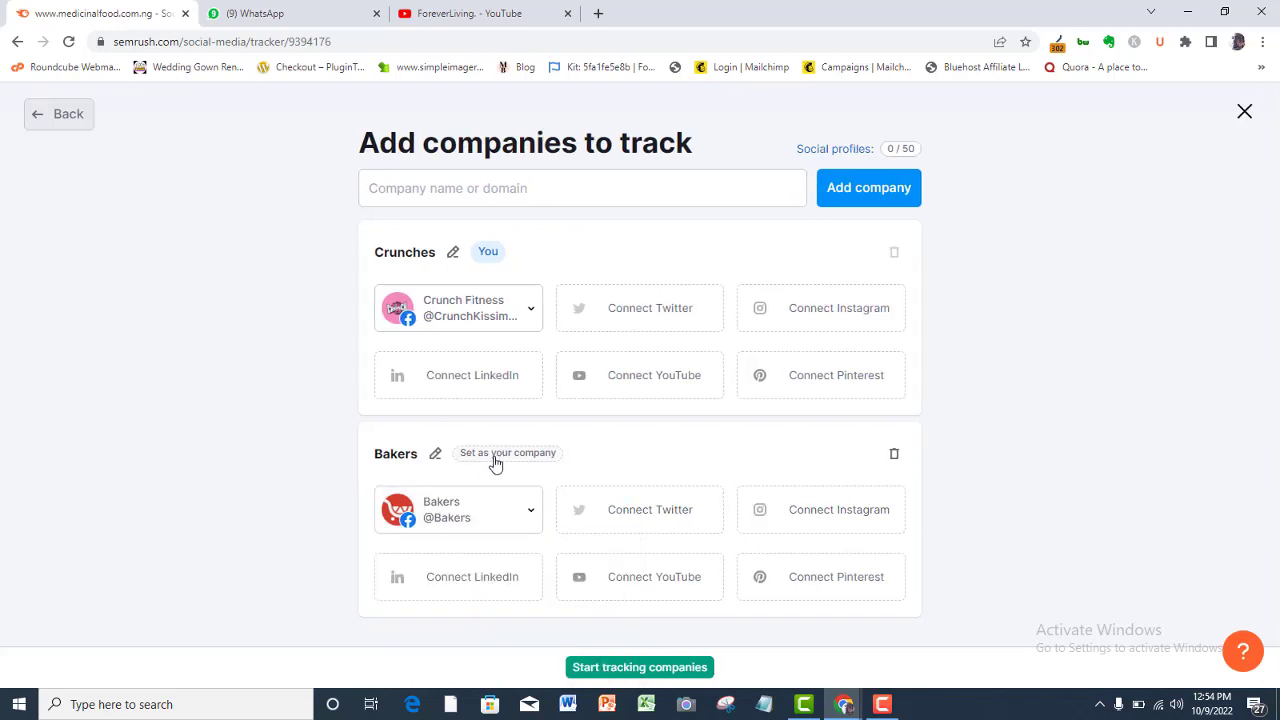
- Start tracking Crunches and Bakers and open the report of all 43 published Facebook posts
left_click(624, 672)
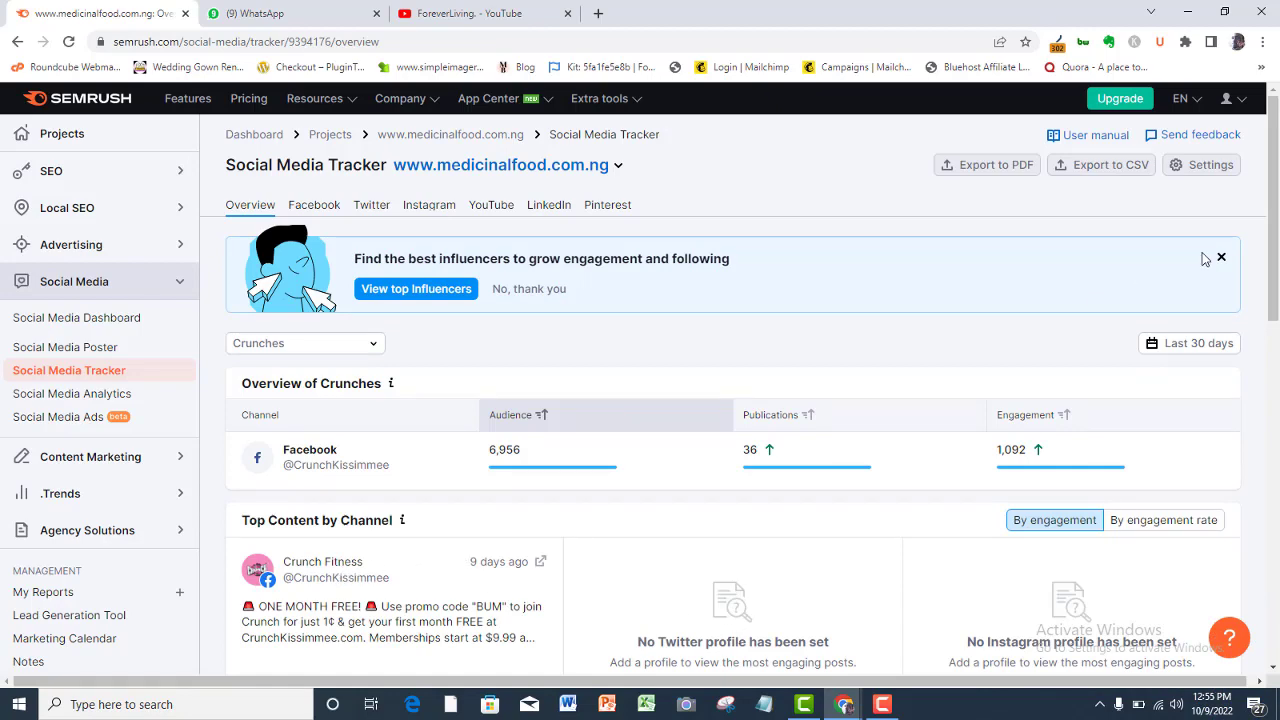
left_click_drag(1270, 198, 1270, 292)
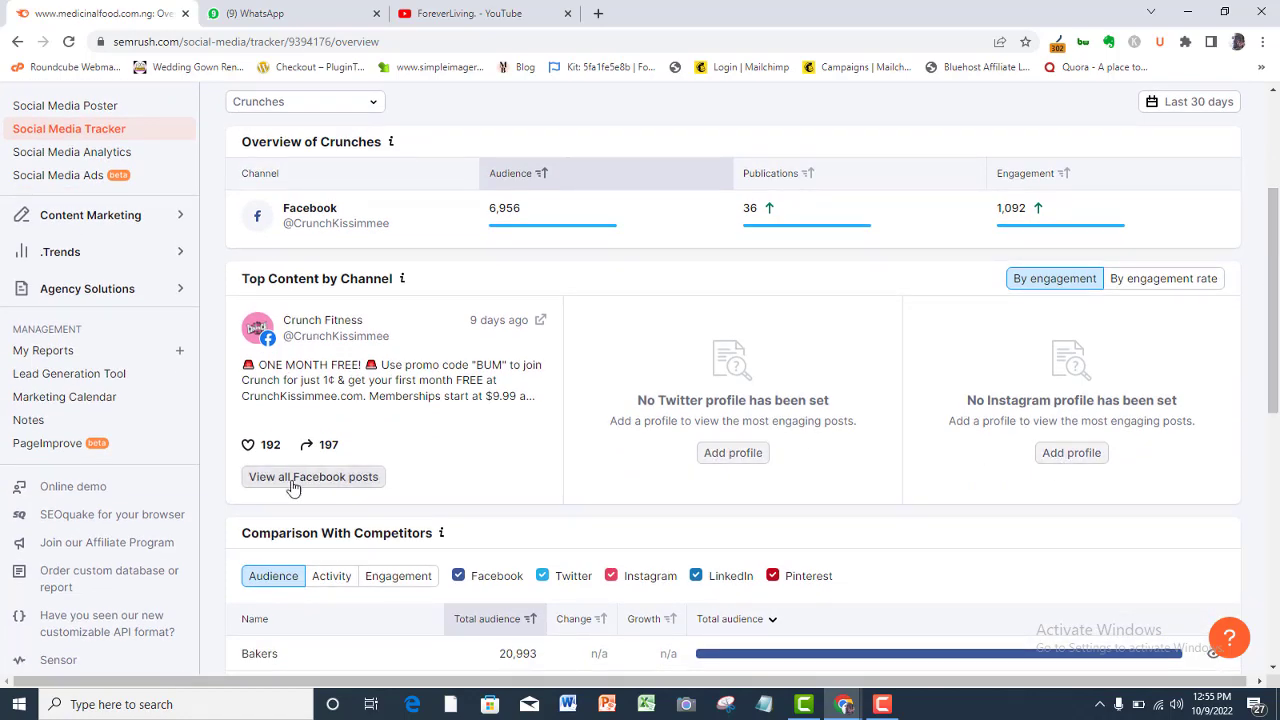
left_click_drag(1272, 336, 1274, 427)
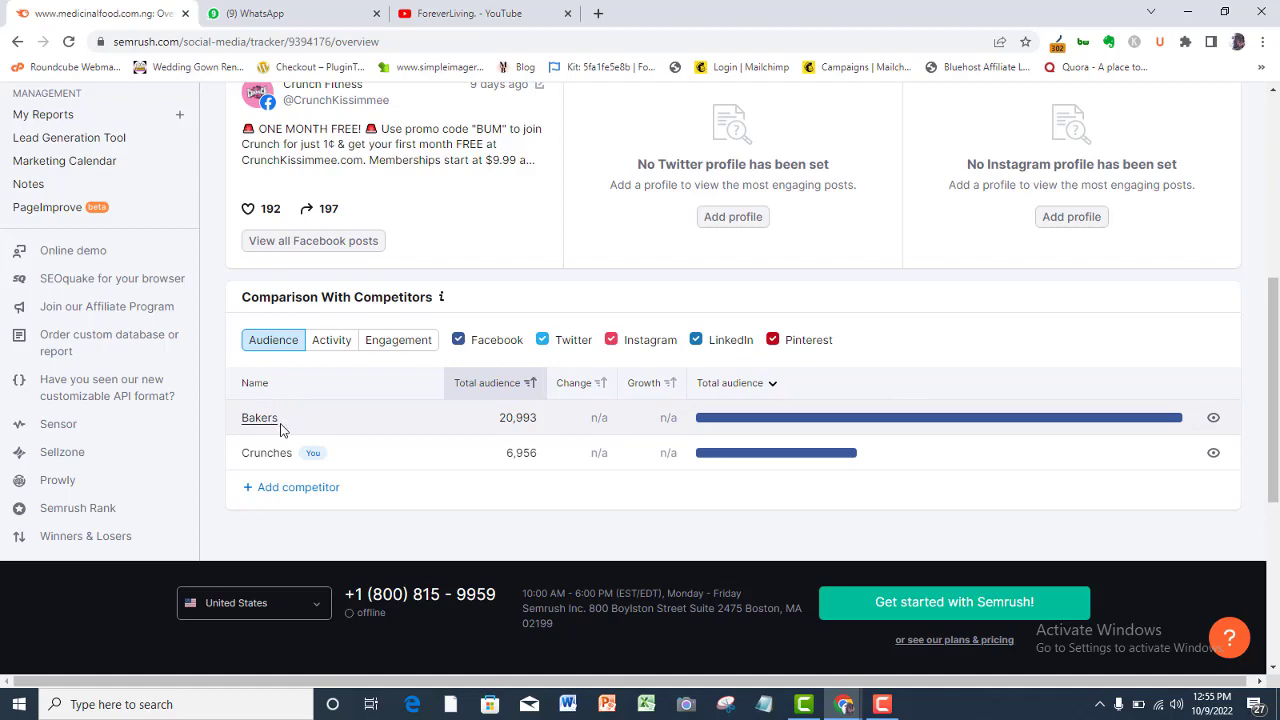
scroll(522, 415, "up", 3)
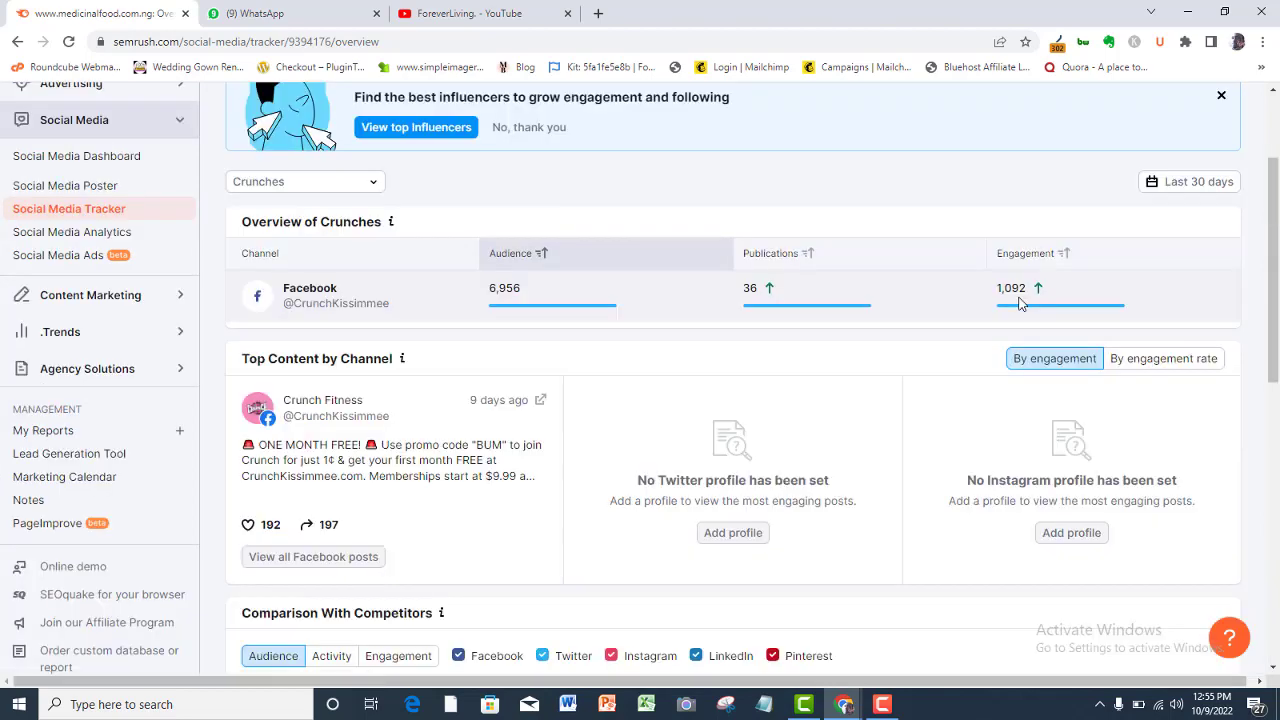
left_click_drag(1277, 249, 1277, 312)
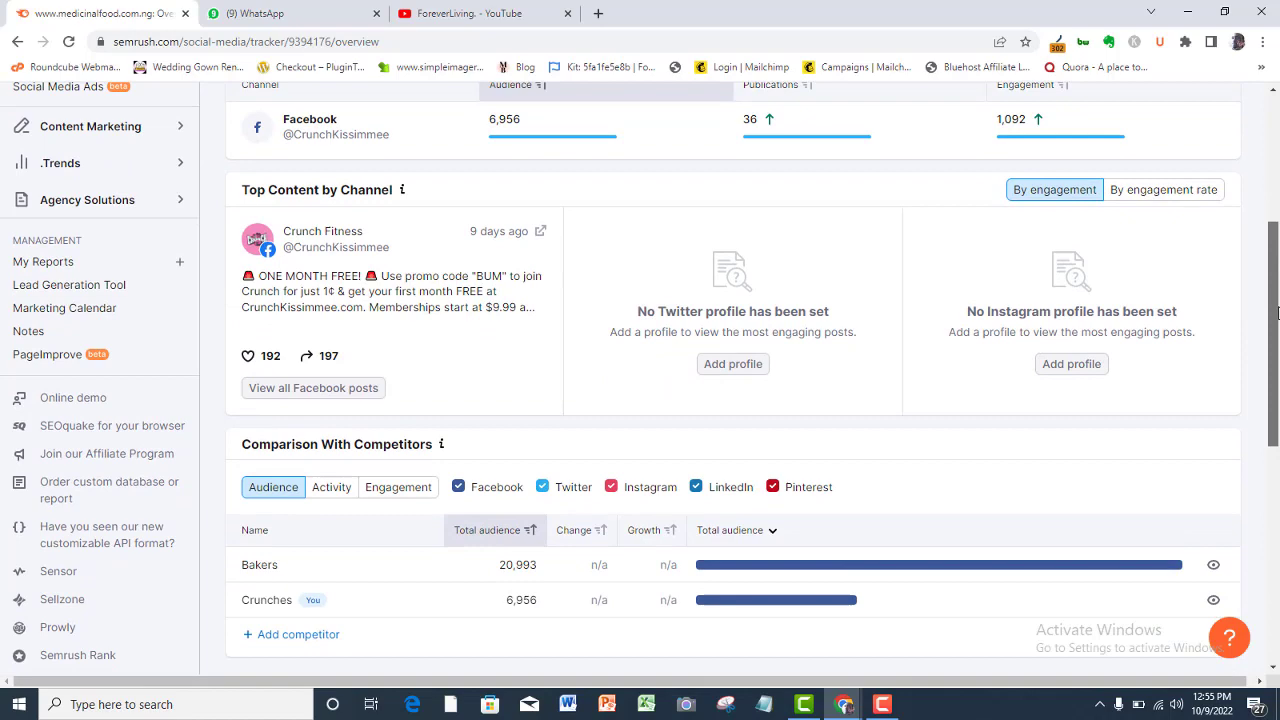
left_click(309, 389)
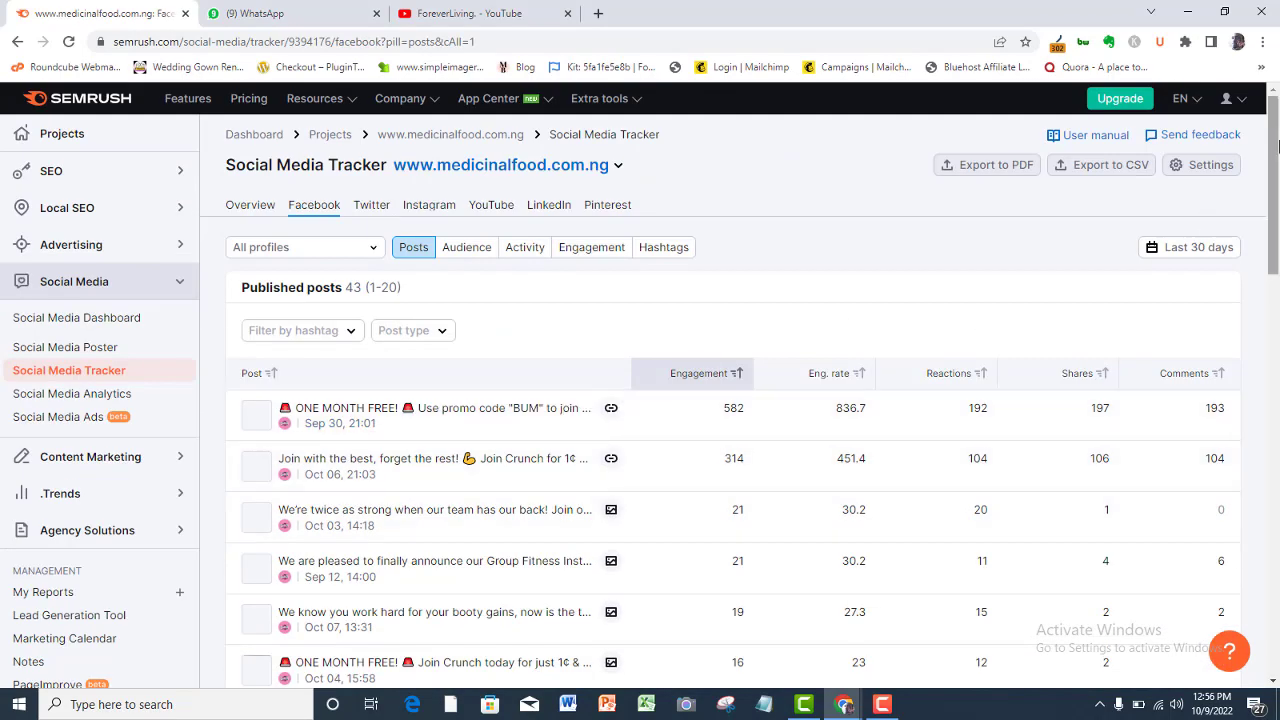
- View Crunch Fitness's Battle of the Bikes post on Facebook, then return to Semrush's published posts table
scroll(977, 335, "down", 3)
left_click_drag(1276, 183, 1277, 412)
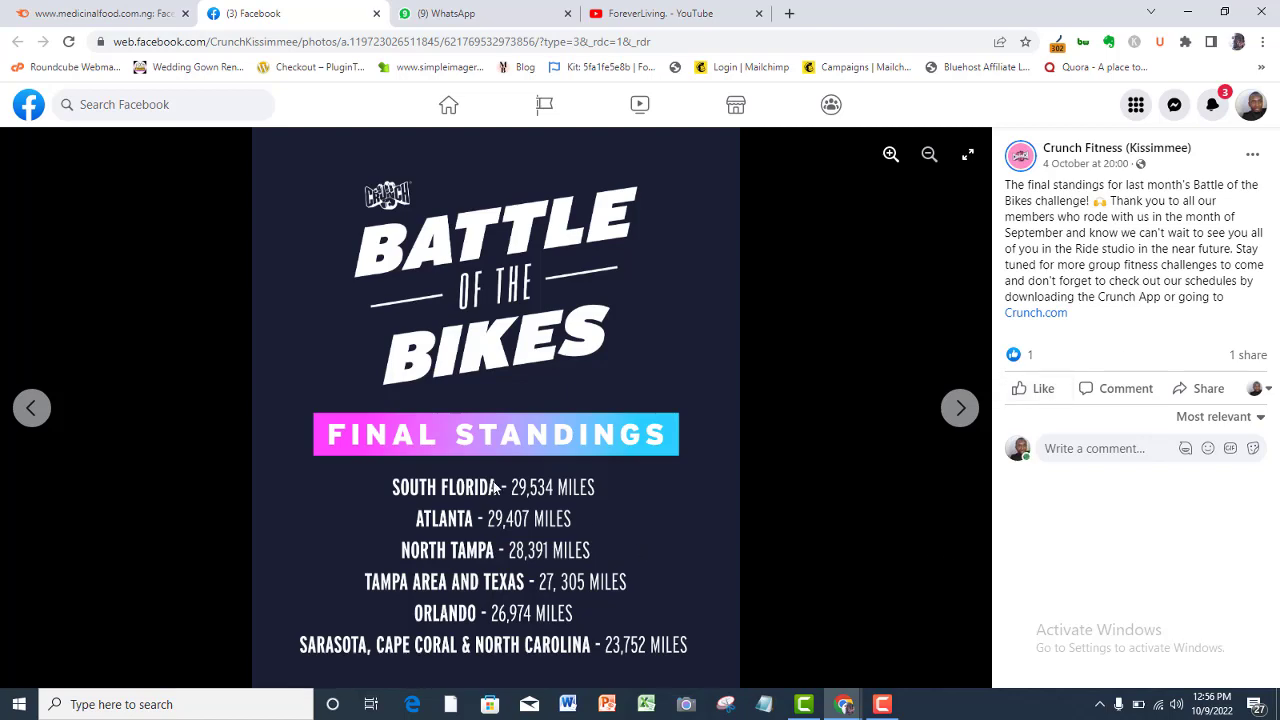
left_click(118, 14)
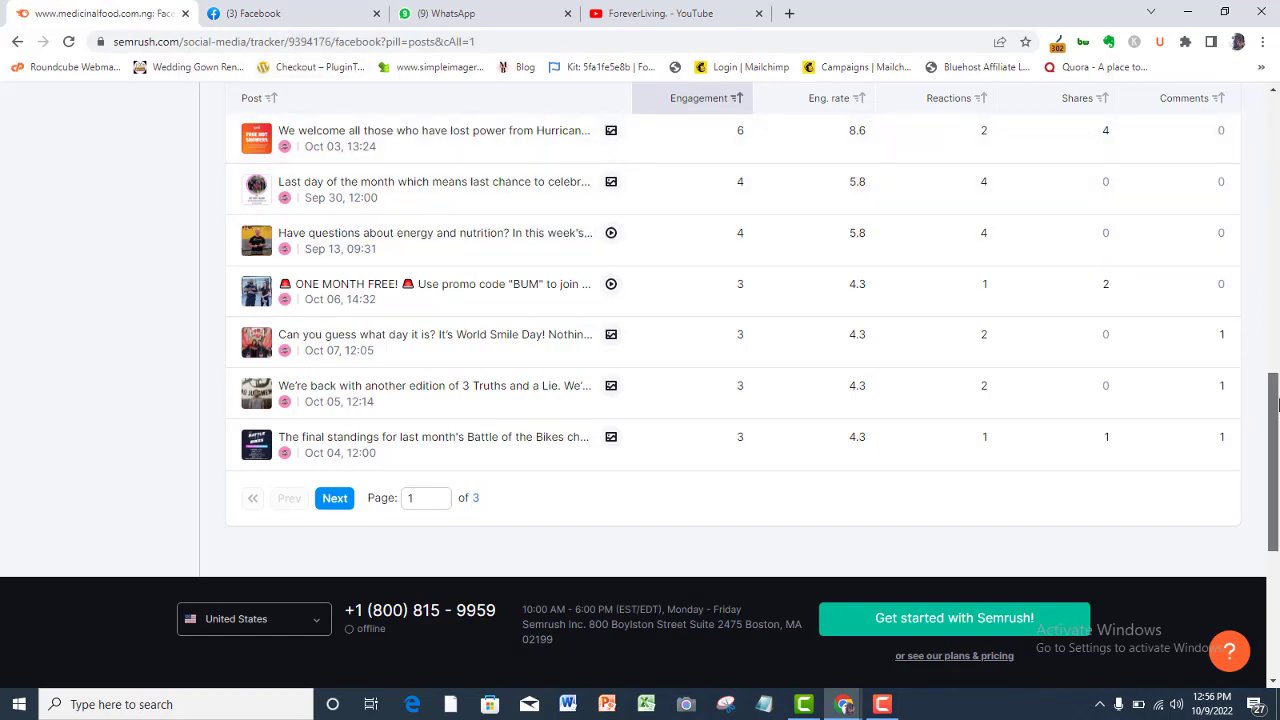
left_click_drag(1276, 404, 1222, 102)
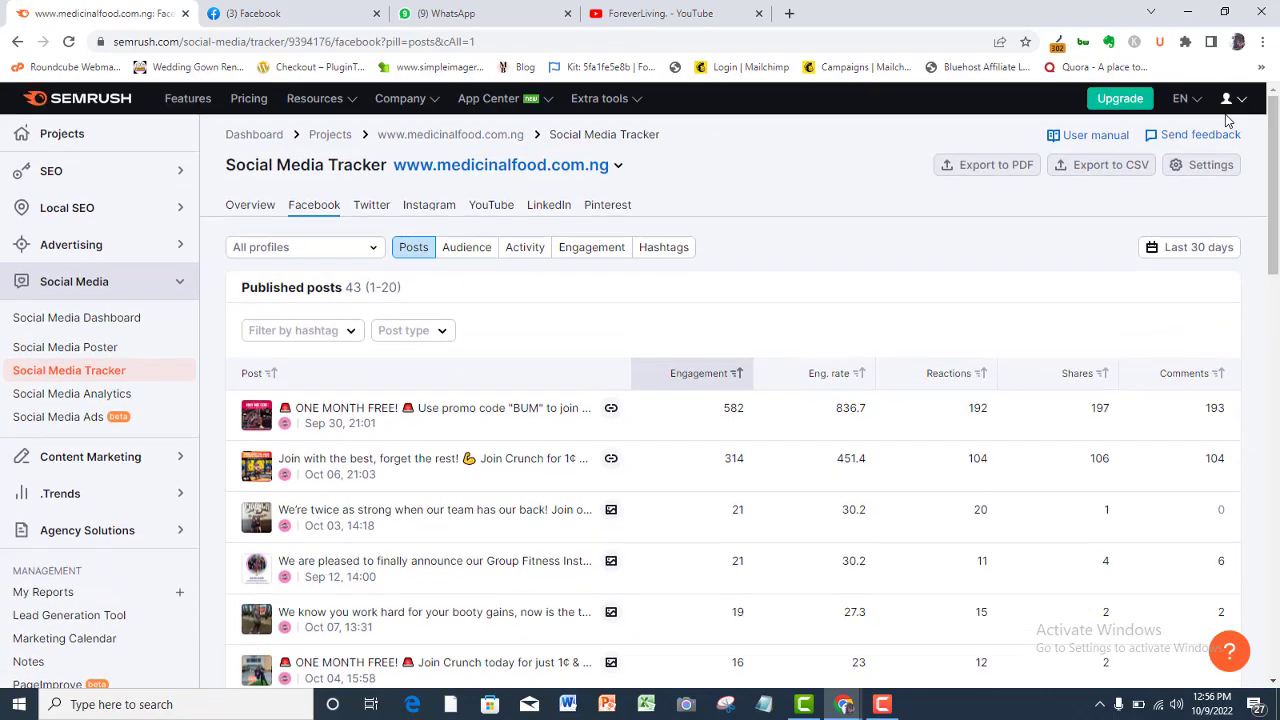
- Open Social Media Analytics for Medicinal FOOD and expand the Last 28 days date picker
left_click(55, 401)
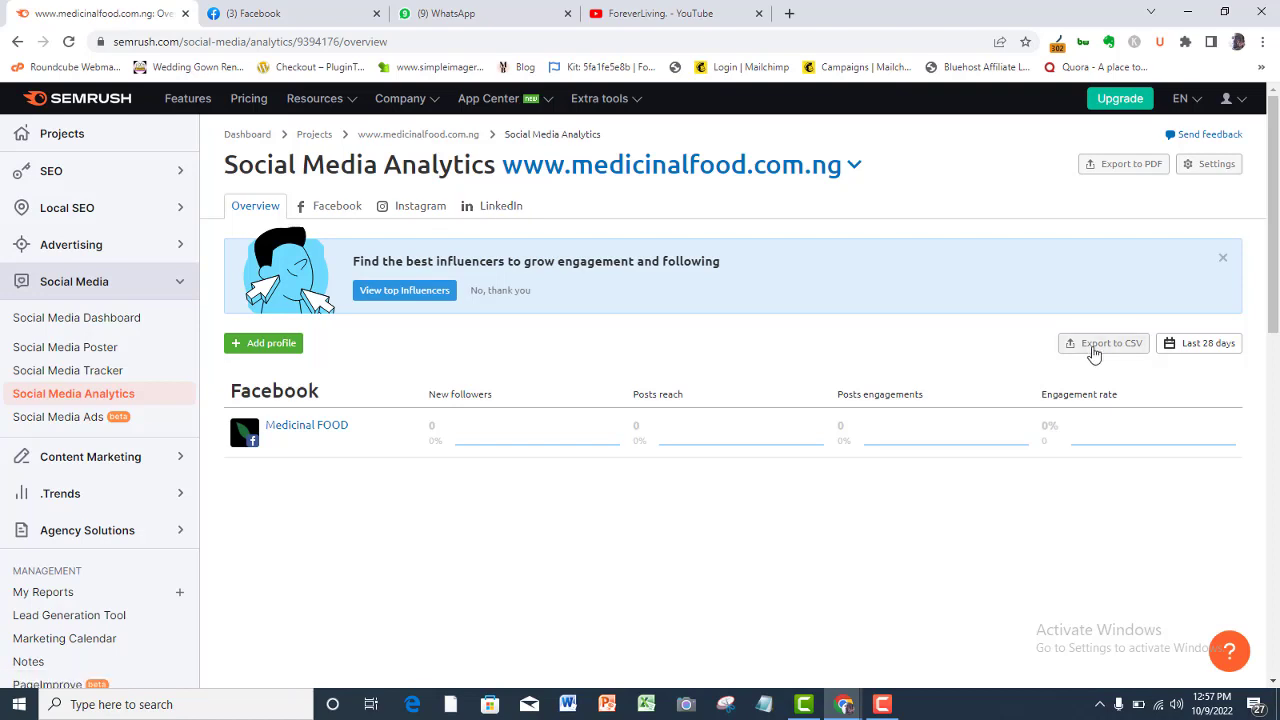
left_click(1196, 355)
left_click(1175, 401)
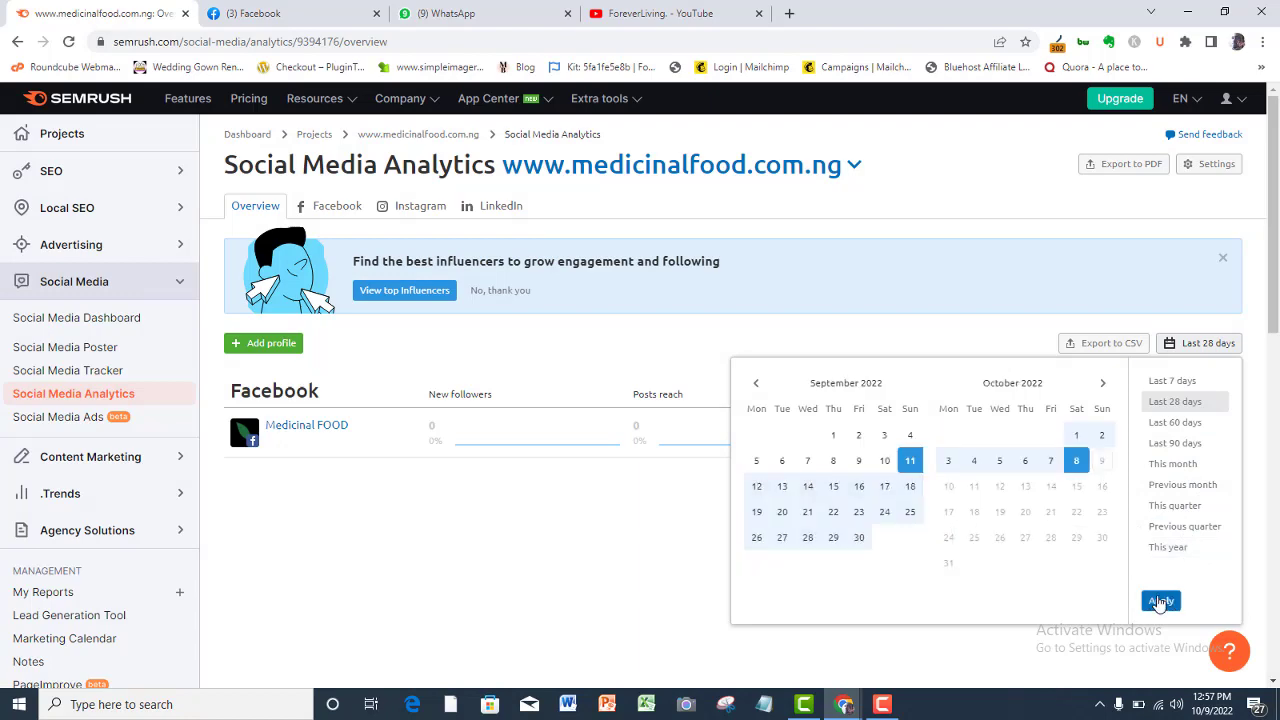
- Close the date range calendar, leaving the last 28 days selected
left_click(581, 589)
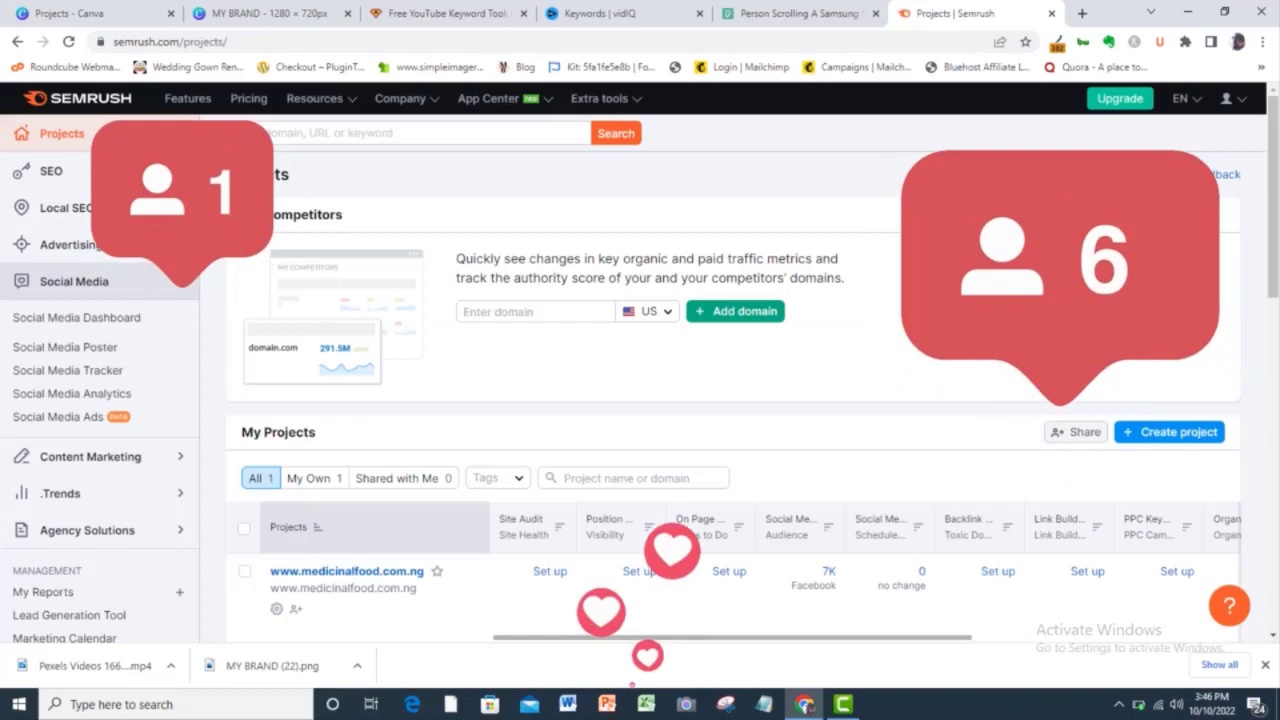